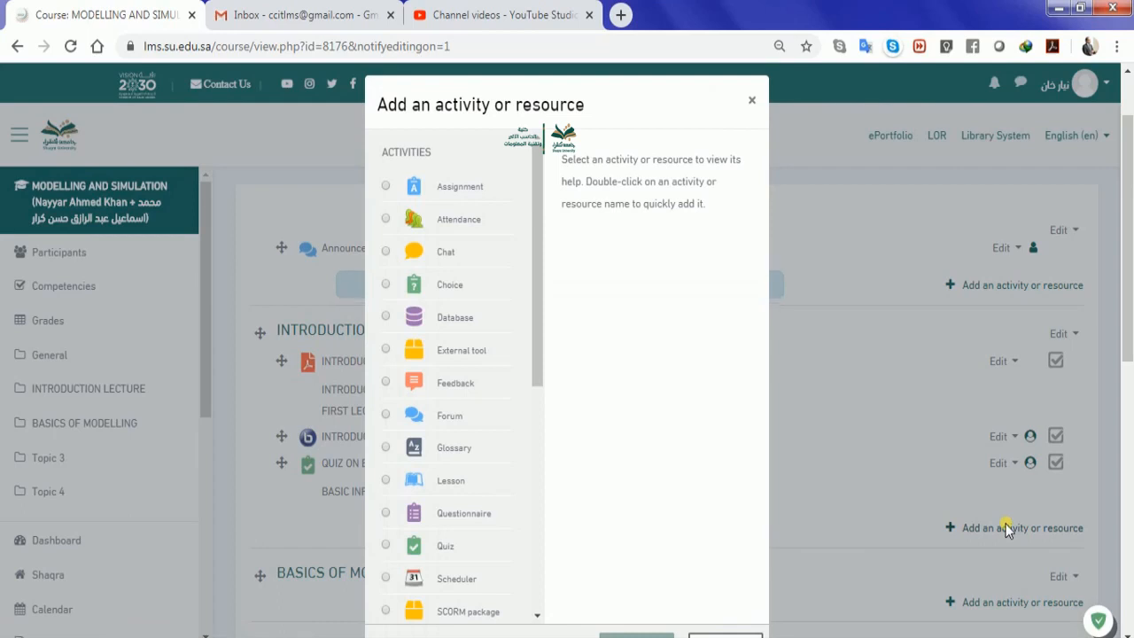
Add a new Assignment activity to the INTRODUCTION LECTURE section
{"action": "left_click", "coordinate": [467, 194]}
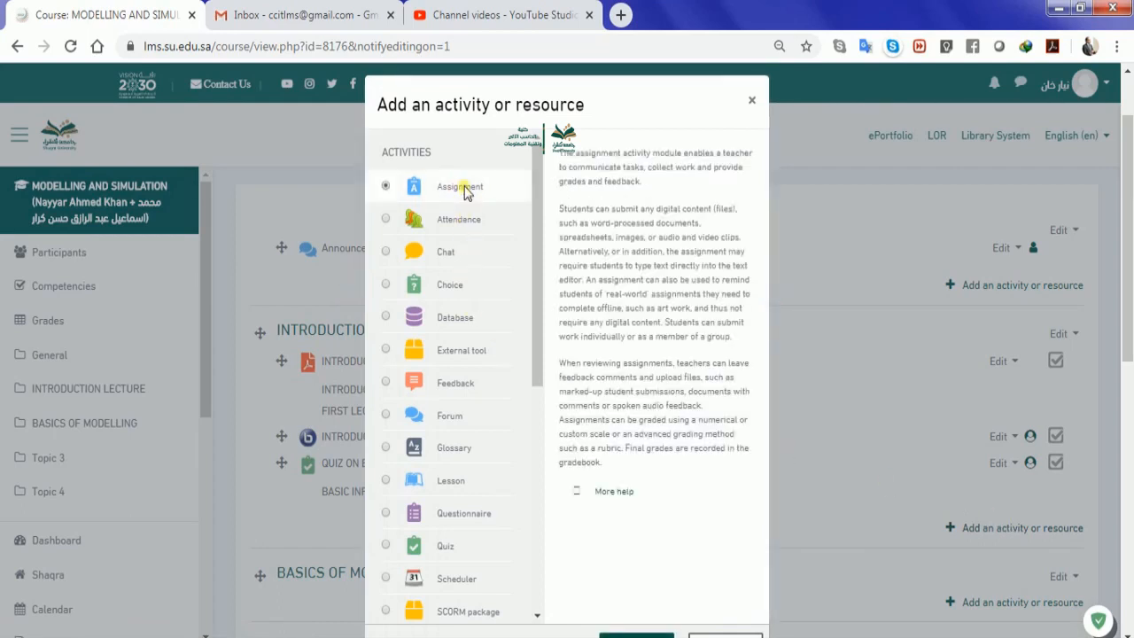
{"action": "scroll", "coordinate": [693, 410], "scroll_direction": "down", "scroll_amount": 1}
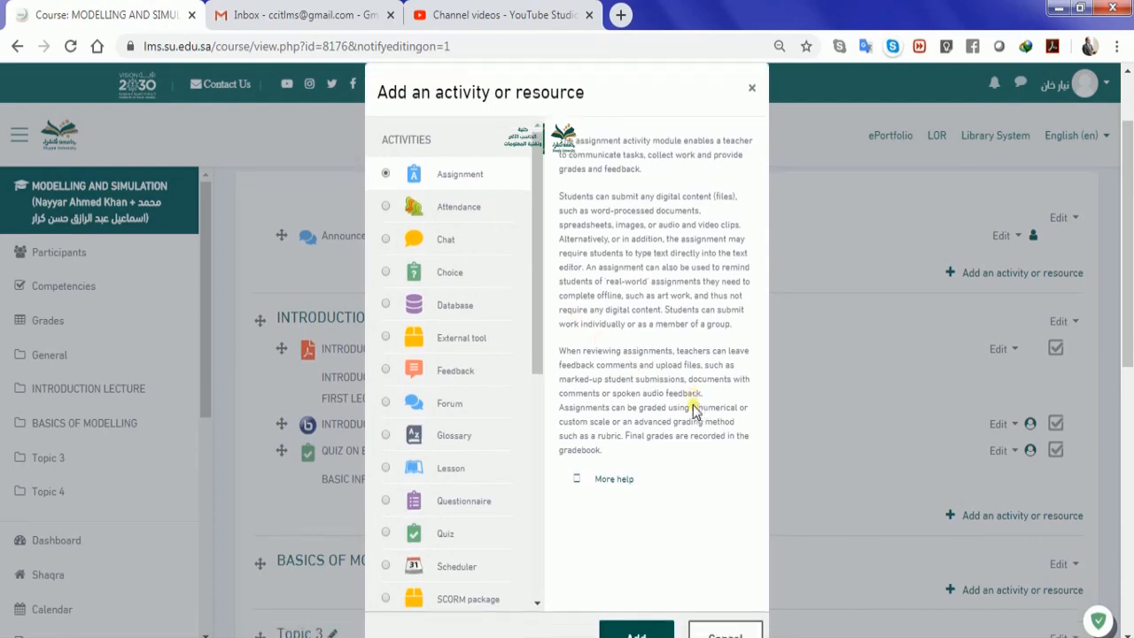
{"action": "scroll", "coordinate": [693, 410], "scroll_direction": "down", "scroll_amount": 2}
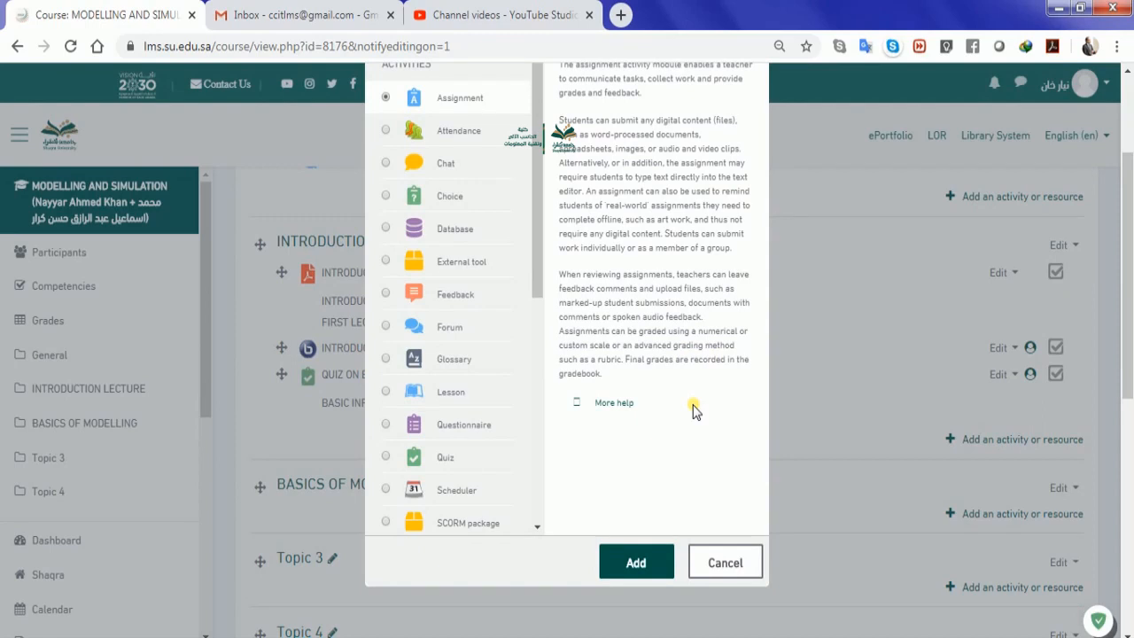
{"action": "left_click", "coordinate": [637, 564]}
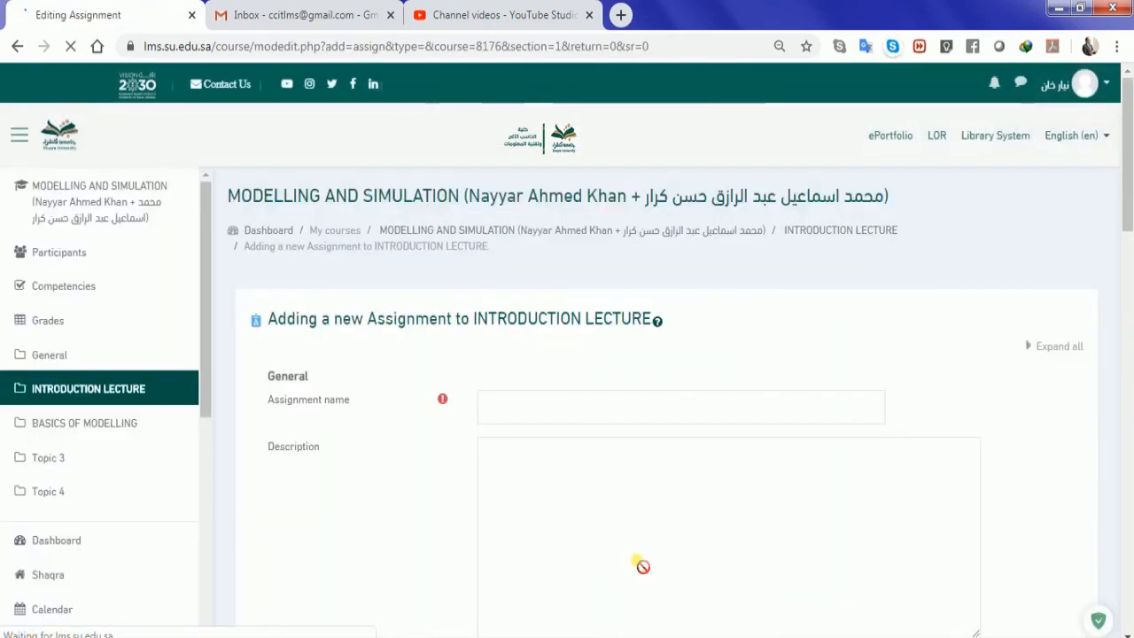
Name the assignment "ASSIGNMENT - 1"
{"action": "scroll", "coordinate": [559, 400], "scroll_direction": "down", "scroll_amount": 1}
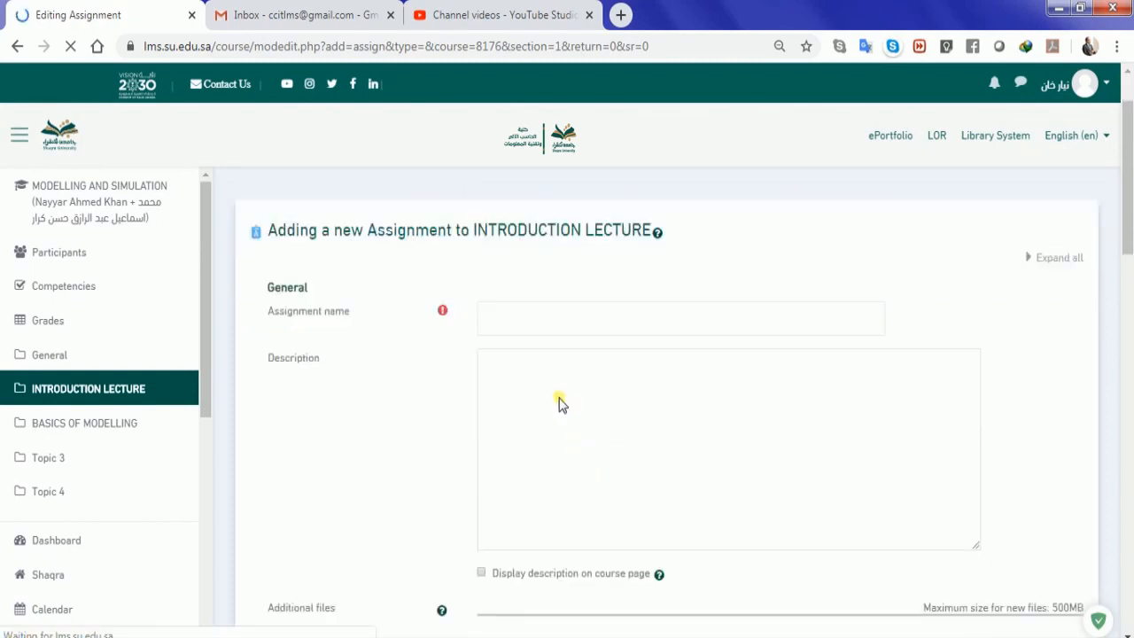
{"action": "left_click", "coordinate": [548, 319]}
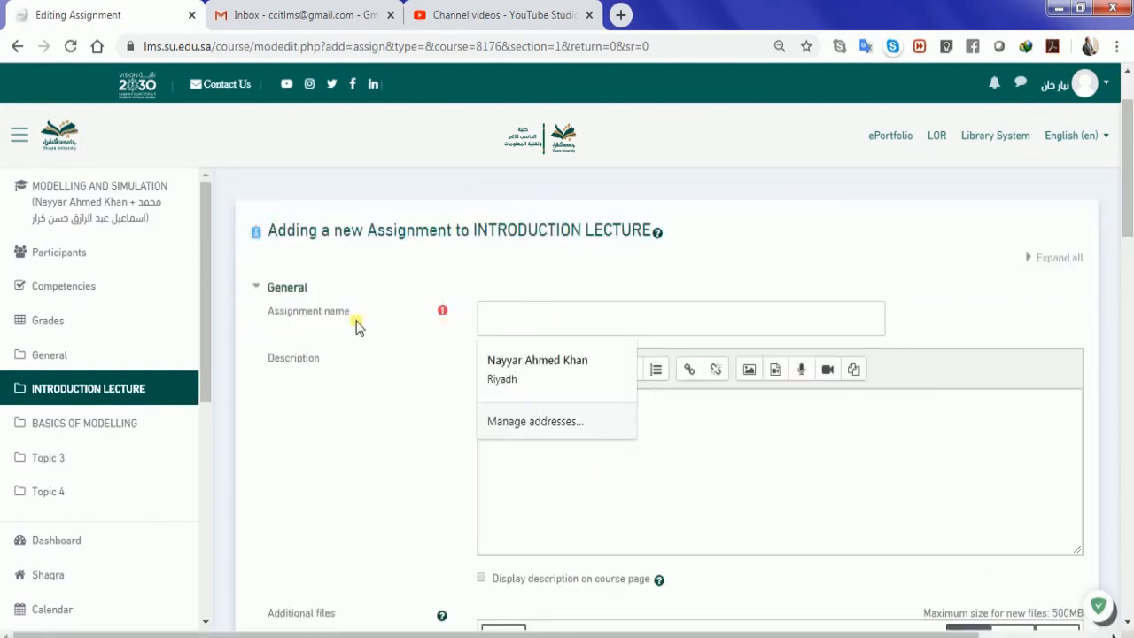
{"action": "type", "text": "ASSIGN"}
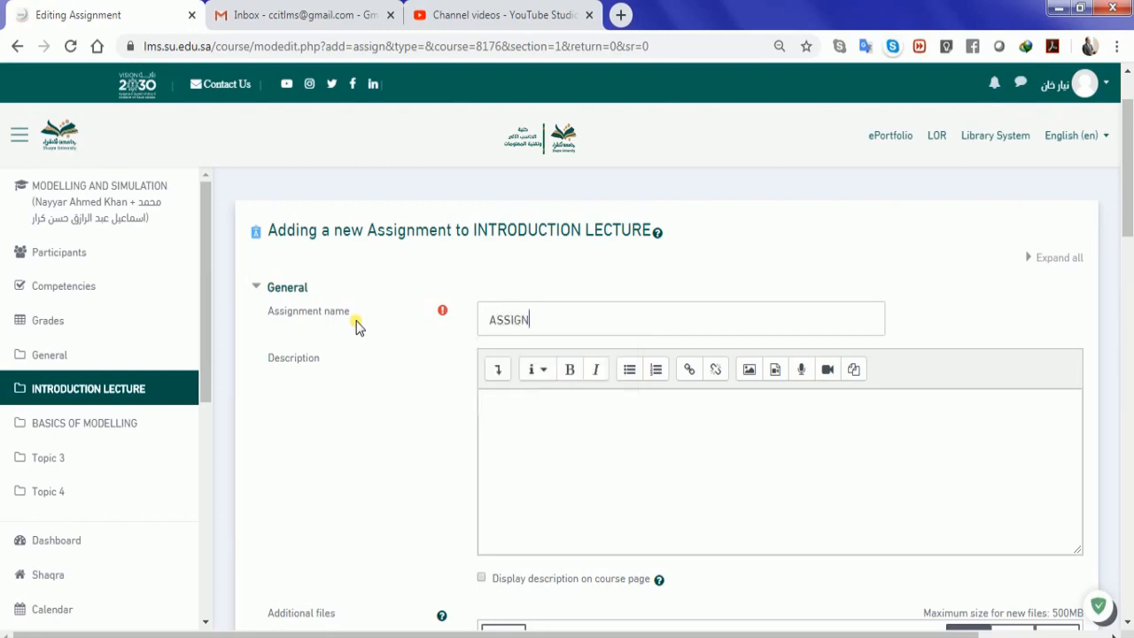
{"action": "type", "text": "MENT - 1"}
Enter "SUBMISSION DATE - 17 March 2020" as the description, start a new line, and enable displaying the description on the course page
{"action": "scroll", "coordinate": [390, 332], "scroll_direction": "down", "scroll_amount": 2}
{"action": "left_click", "coordinate": [688, 292]}
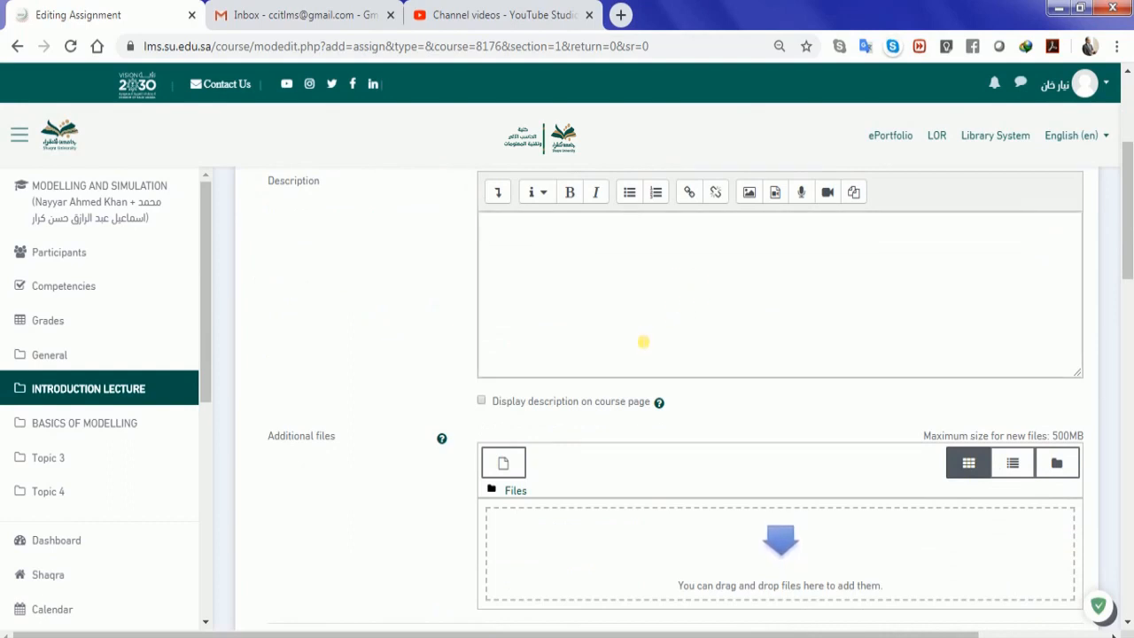
{"action": "type", "text": "SUBMISSION DATE"}
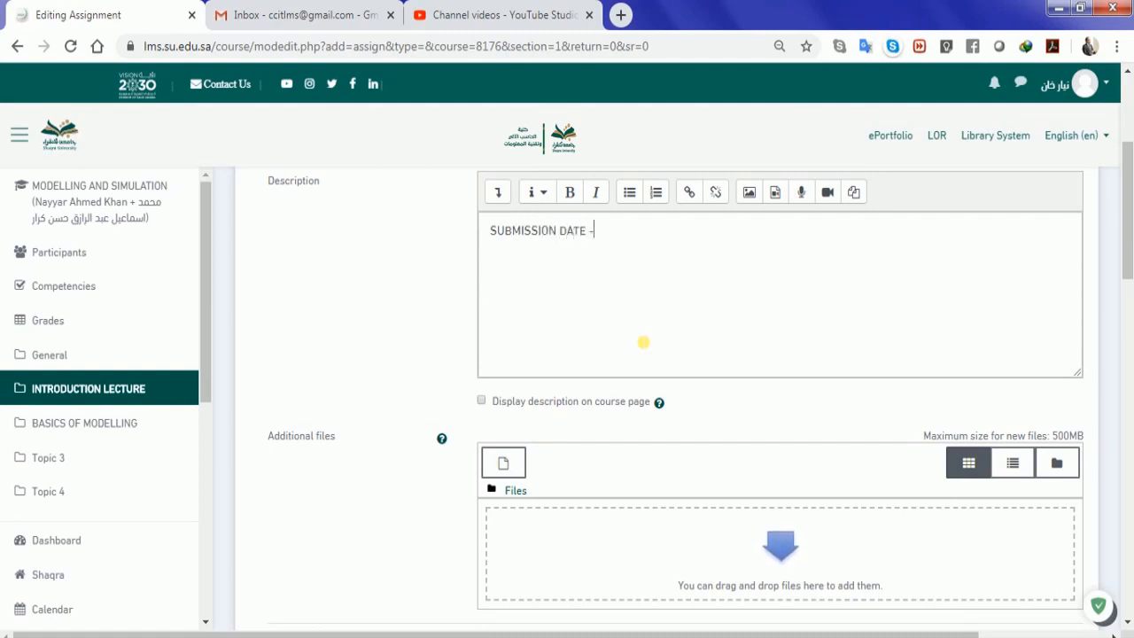
{"action": "type", "text": " - 17 March 2020"}
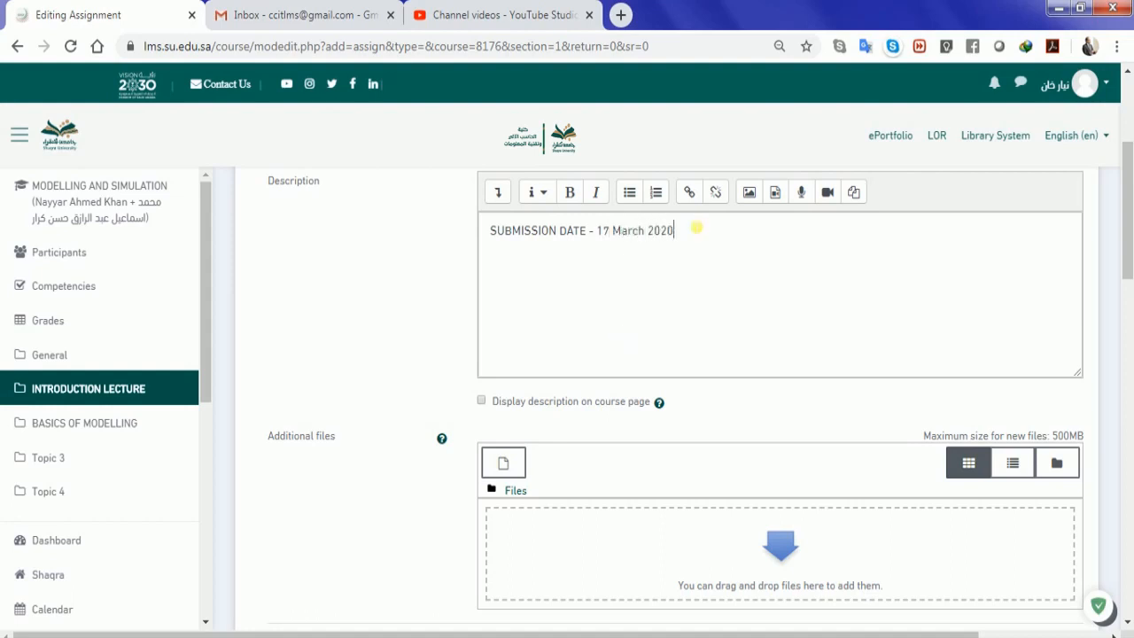
{"action": "key", "text": "Return"}
{"action": "left_click", "coordinate": [482, 401]}
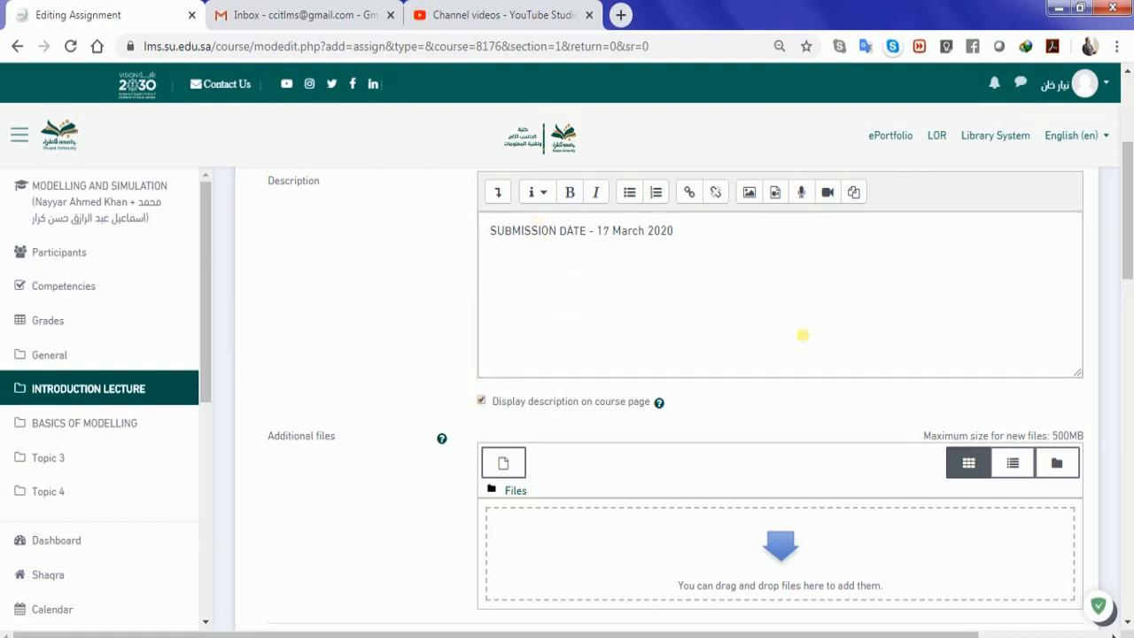
{"action": "scroll", "coordinate": [803, 335], "scroll_direction": "down", "scroll_amount": 2}
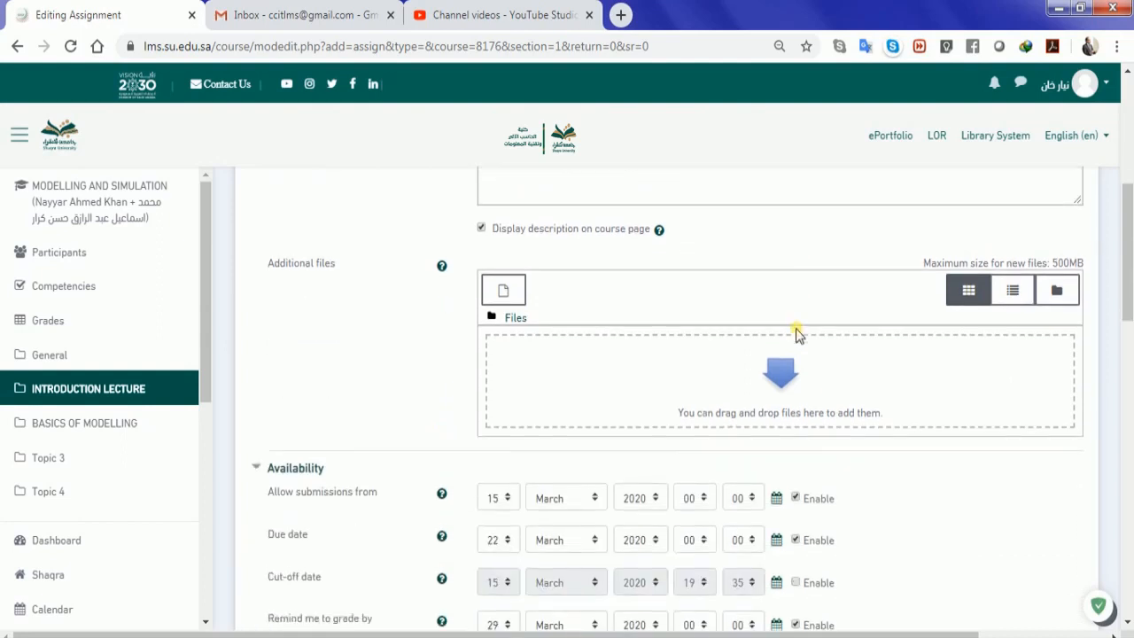
{"action": "left_click", "coordinate": [504, 293]}
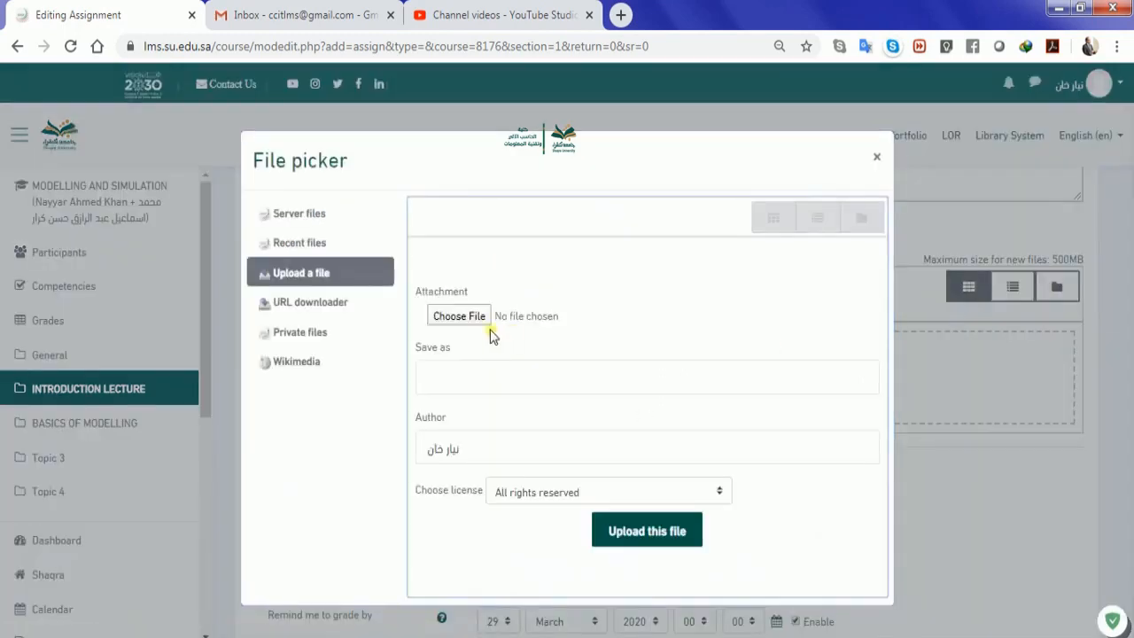
{"action": "left_click", "coordinate": [876, 161]}
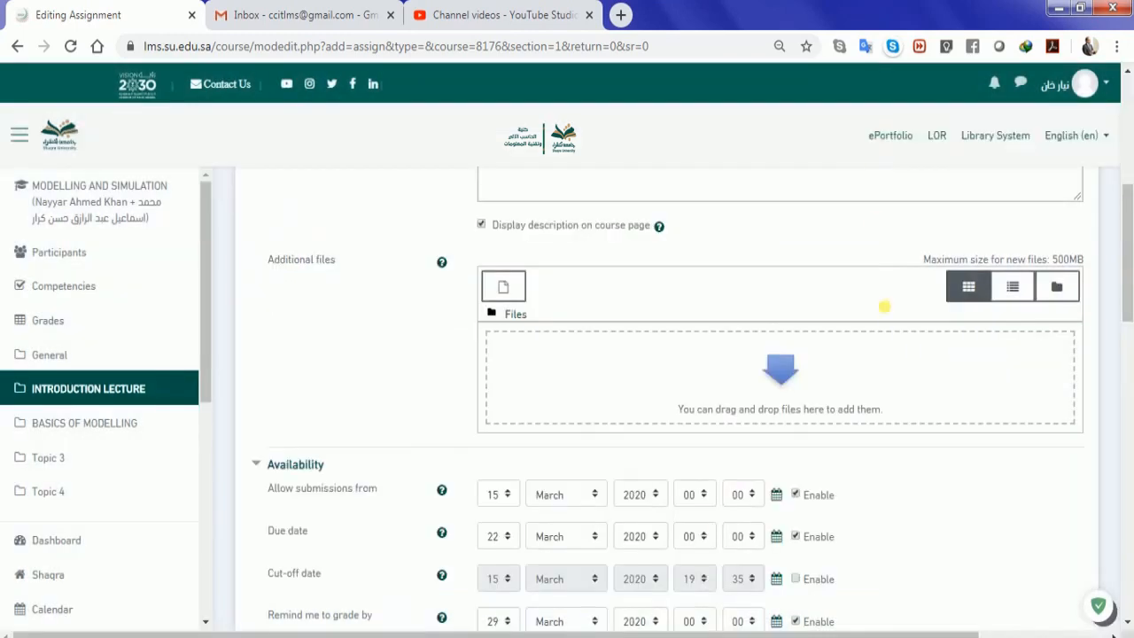
{"action": "scroll", "coordinate": [886, 317], "scroll_direction": "down", "scroll_amount": 1}
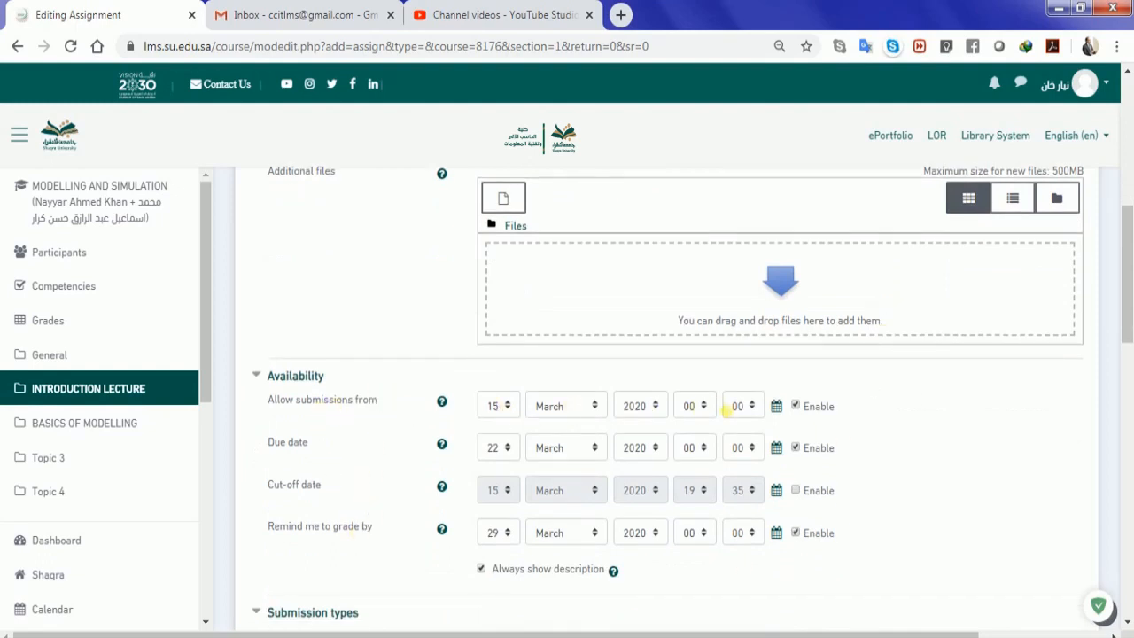
{"action": "left_click", "coordinate": [493, 450]}
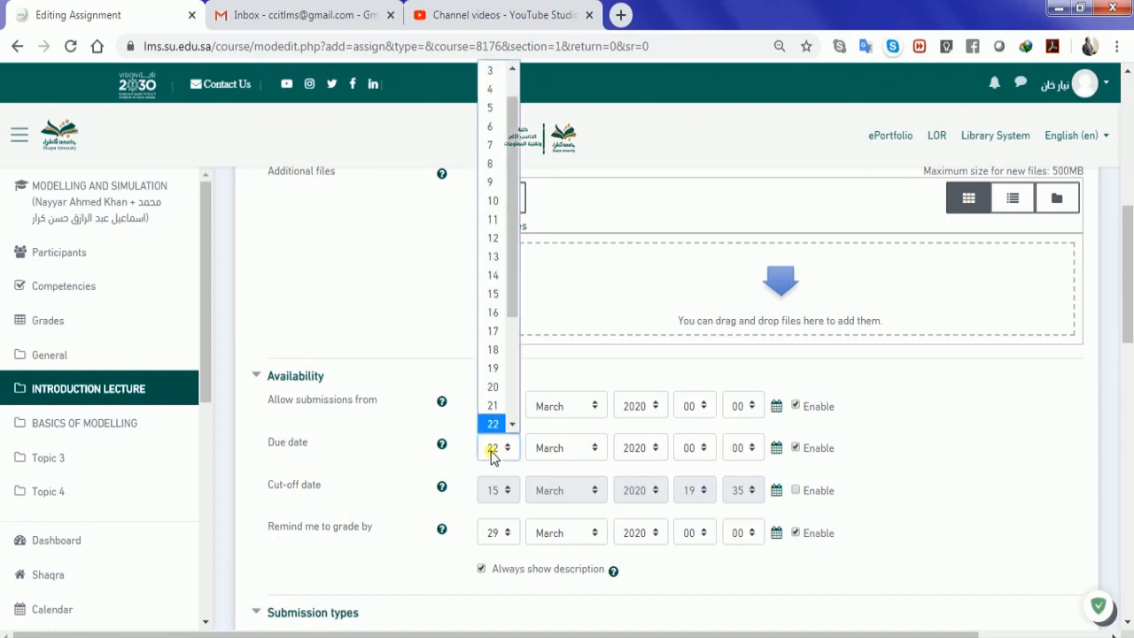
{"action": "scroll", "coordinate": [493, 453], "scroll_direction": "up", "scroll_amount": 1}
{"action": "left_click", "coordinate": [492, 468]}
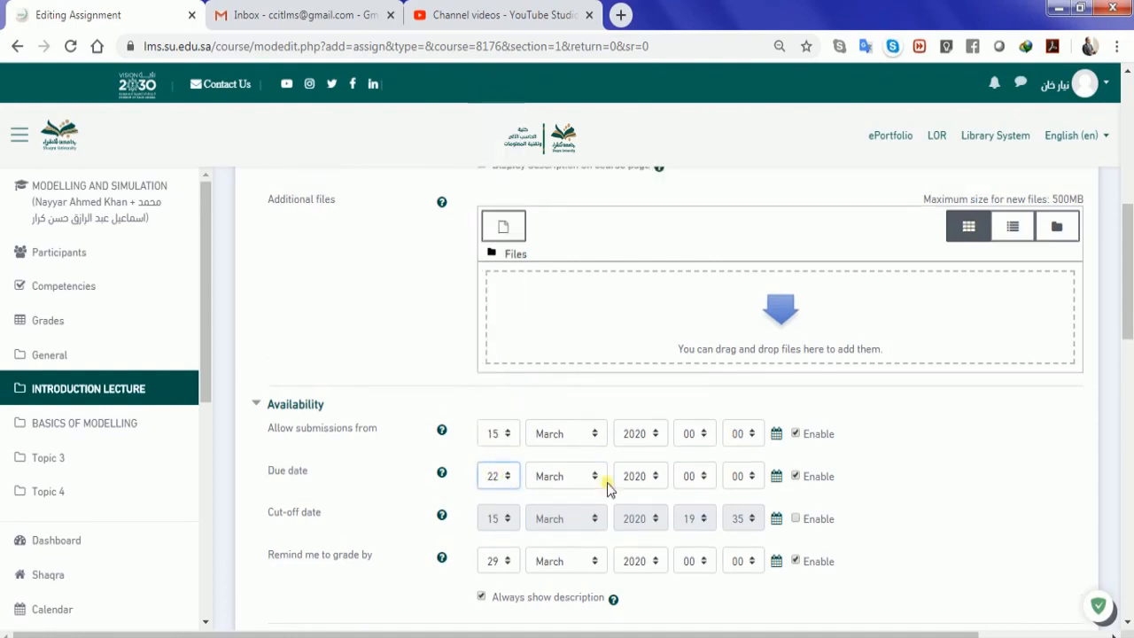
Set the "Remind me to grade by" date to 25 March 2020
{"action": "scroll", "coordinate": [553, 485], "scroll_direction": "down", "scroll_amount": 2}
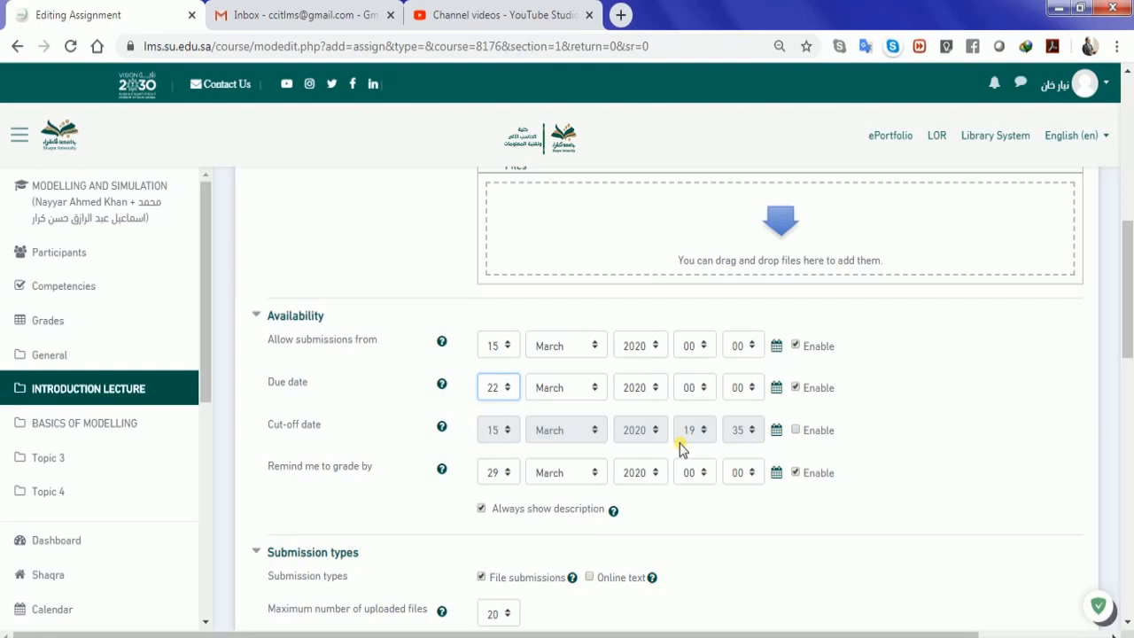
{"action": "scroll", "coordinate": [679, 447], "scroll_direction": "down", "scroll_amount": 1}
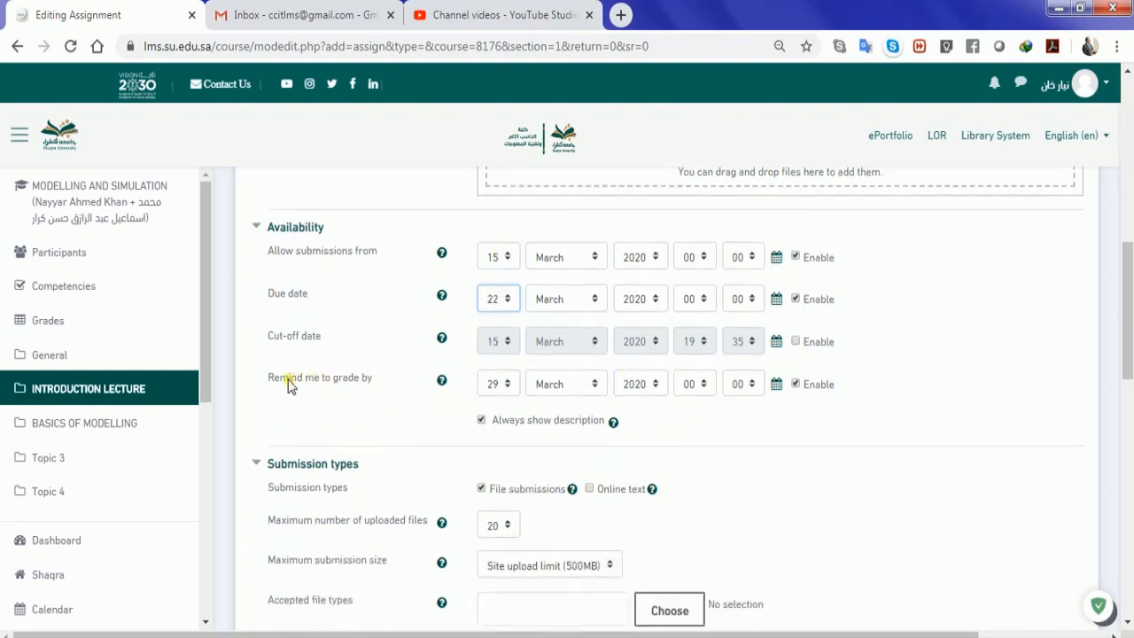
{"action": "left_click", "coordinate": [493, 387]}
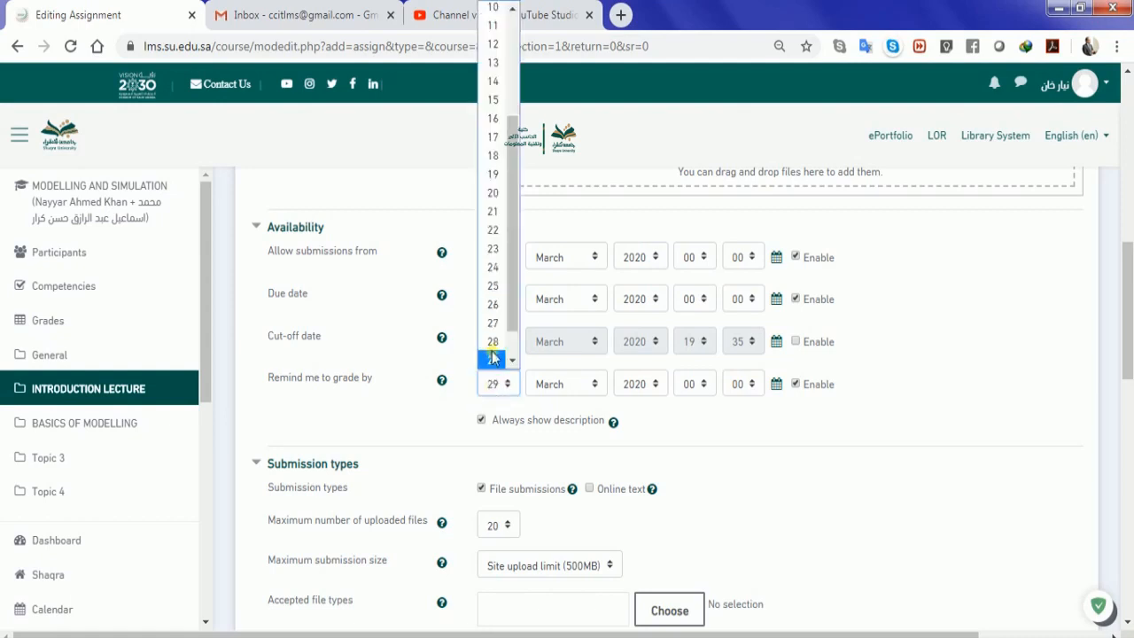
{"action": "left_click", "coordinate": [493, 285]}
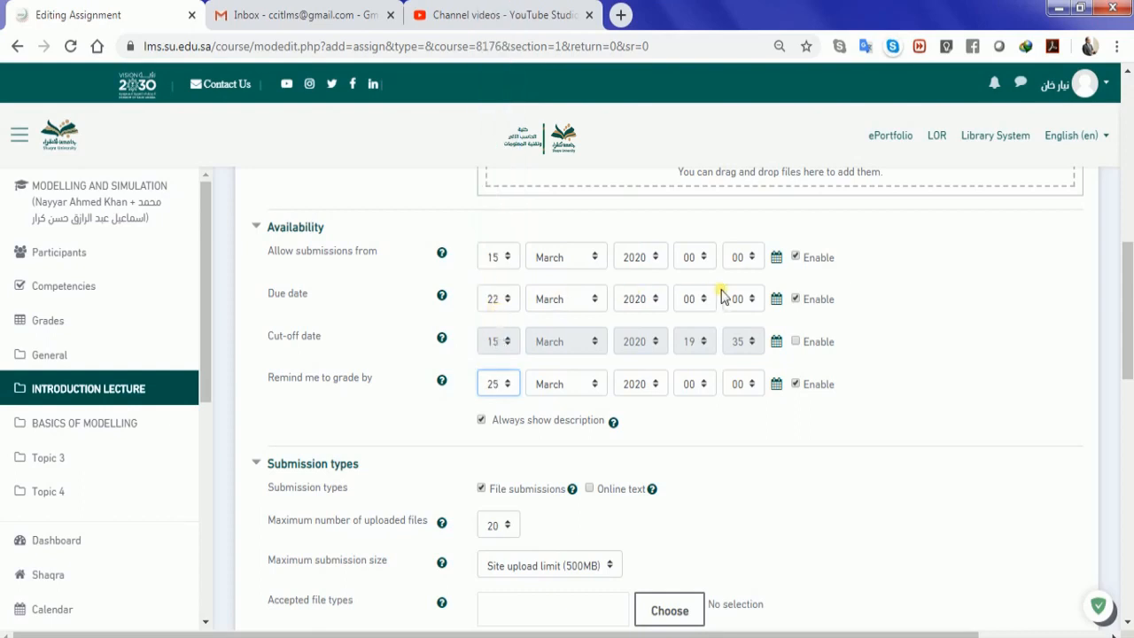
{"action": "left_click", "coordinate": [709, 428]}
Enable online text submissions and apply a word limit of 500
{"action": "scroll", "coordinate": [709, 428], "scroll_direction": "down", "scroll_amount": 2}
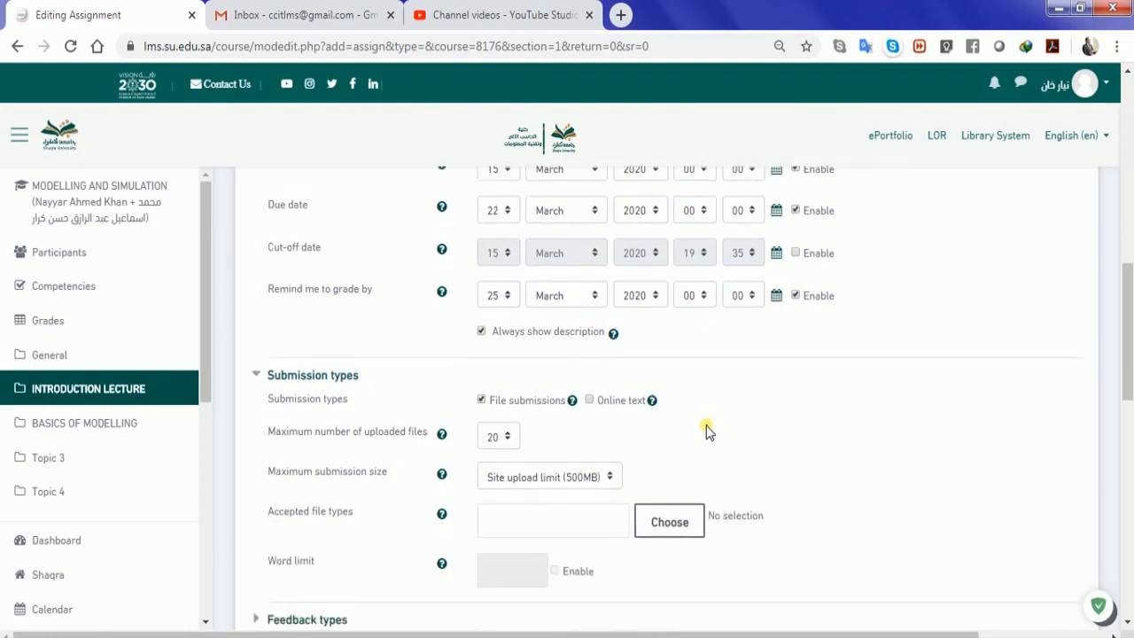
{"action": "scroll", "coordinate": [706, 431], "scroll_direction": "down", "scroll_amount": 1}
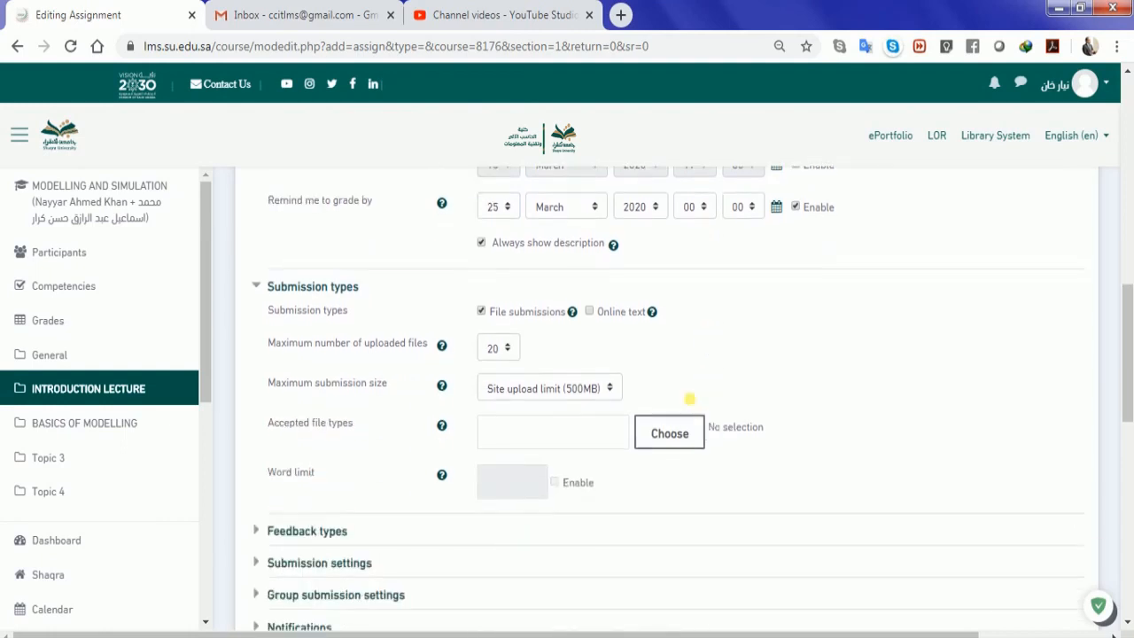
{"action": "left_click", "coordinate": [589, 311]}
{"action": "left_click", "coordinate": [556, 482]}
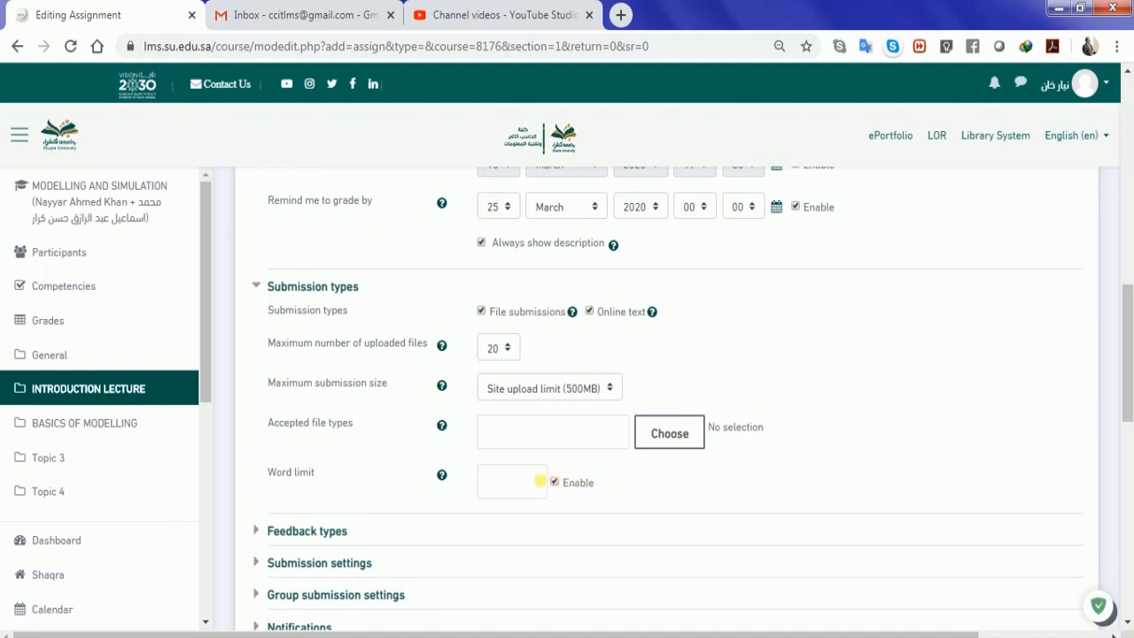
{"action": "type", "text": "500"}
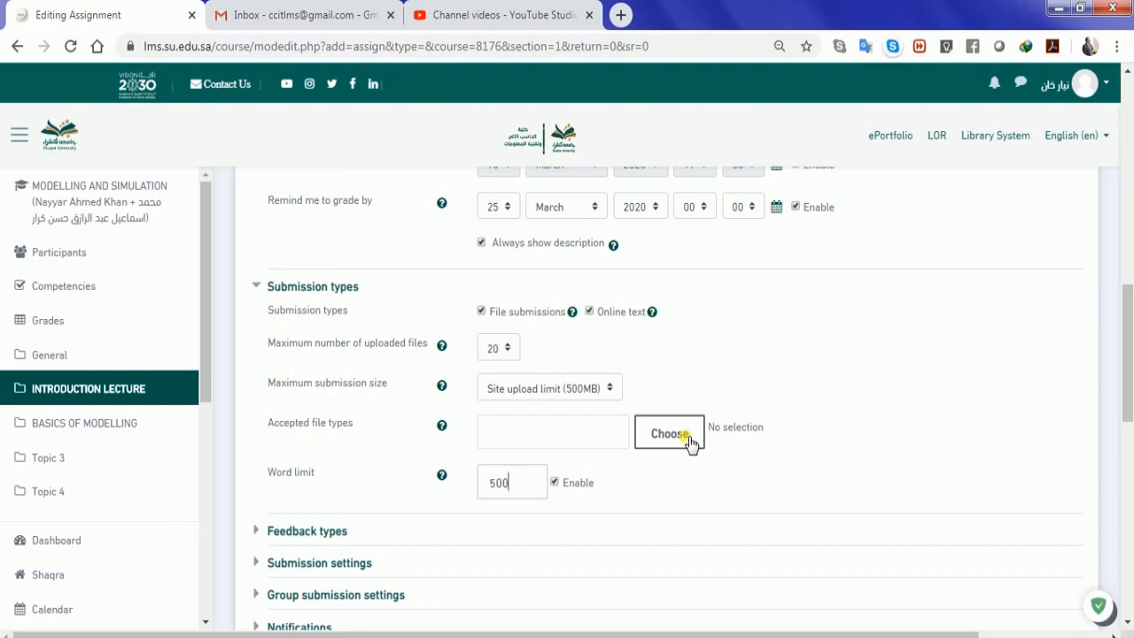
Check the maximum submission size options, and turn off online text submissions so only file submissions are accepted
{"action": "left_click", "coordinate": [593, 400]}
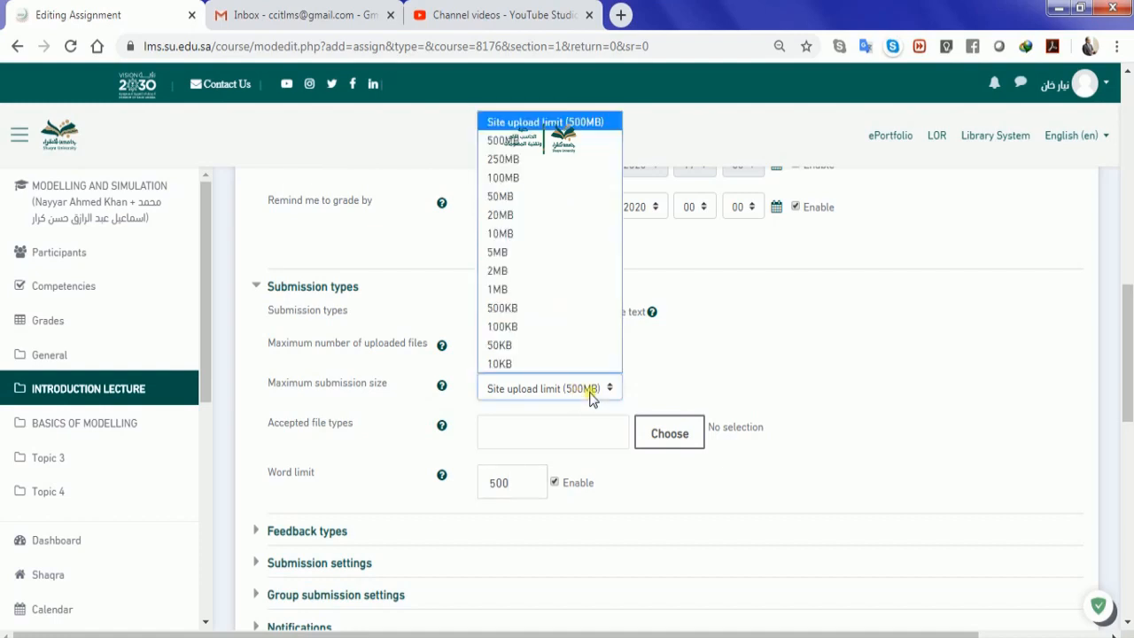
{"action": "left_click", "coordinate": [593, 400]}
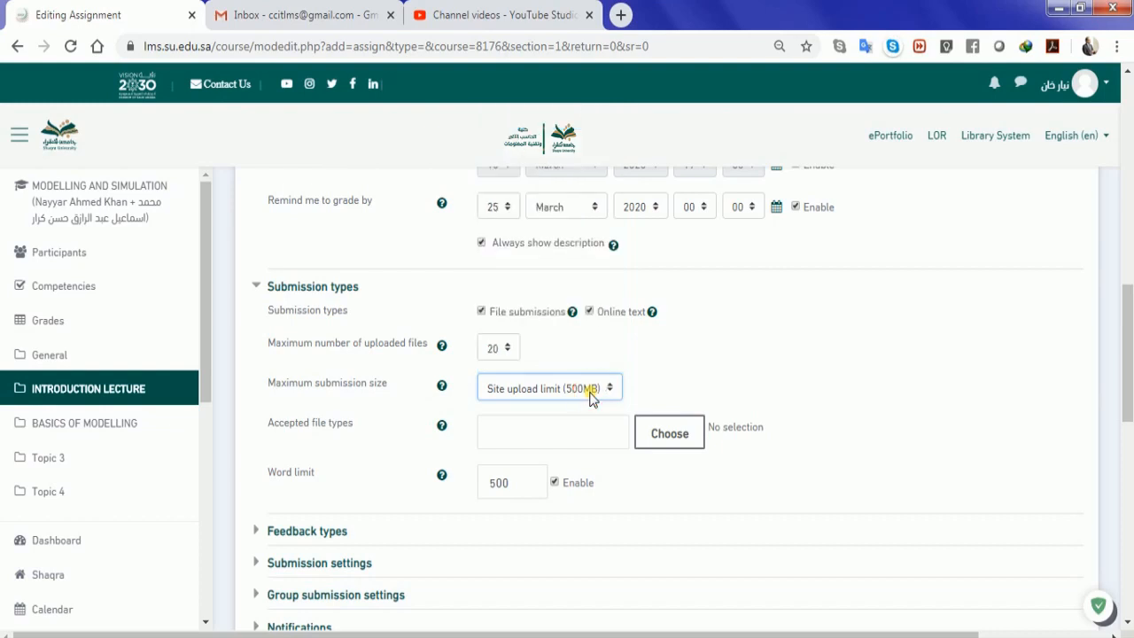
{"action": "left_click", "coordinate": [756, 386]}
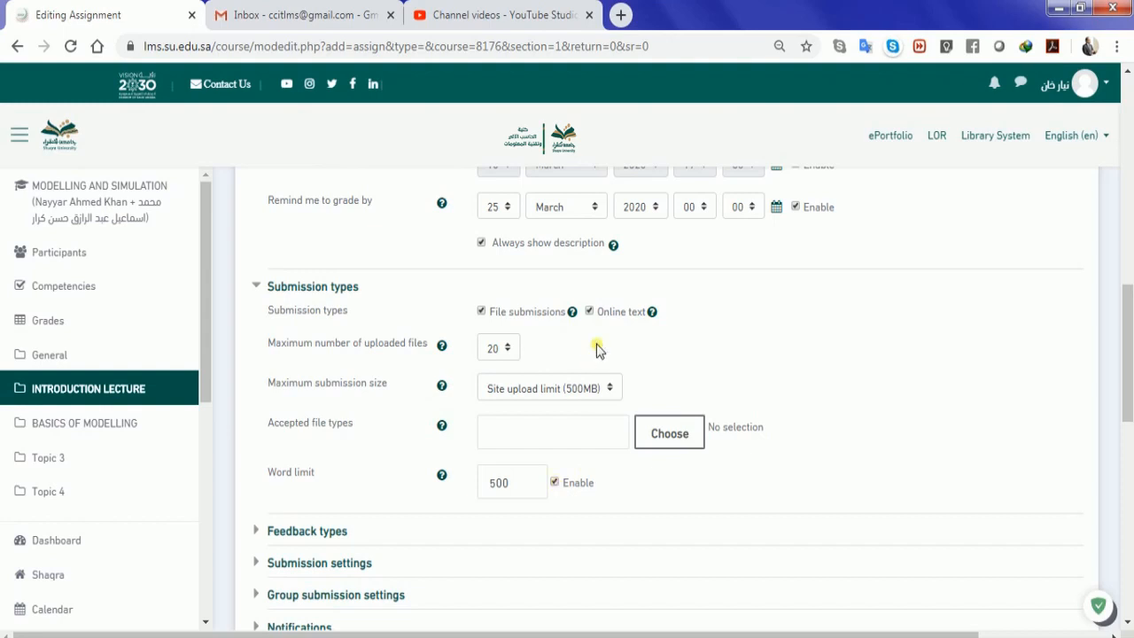
{"action": "left_click", "coordinate": [610, 314]}
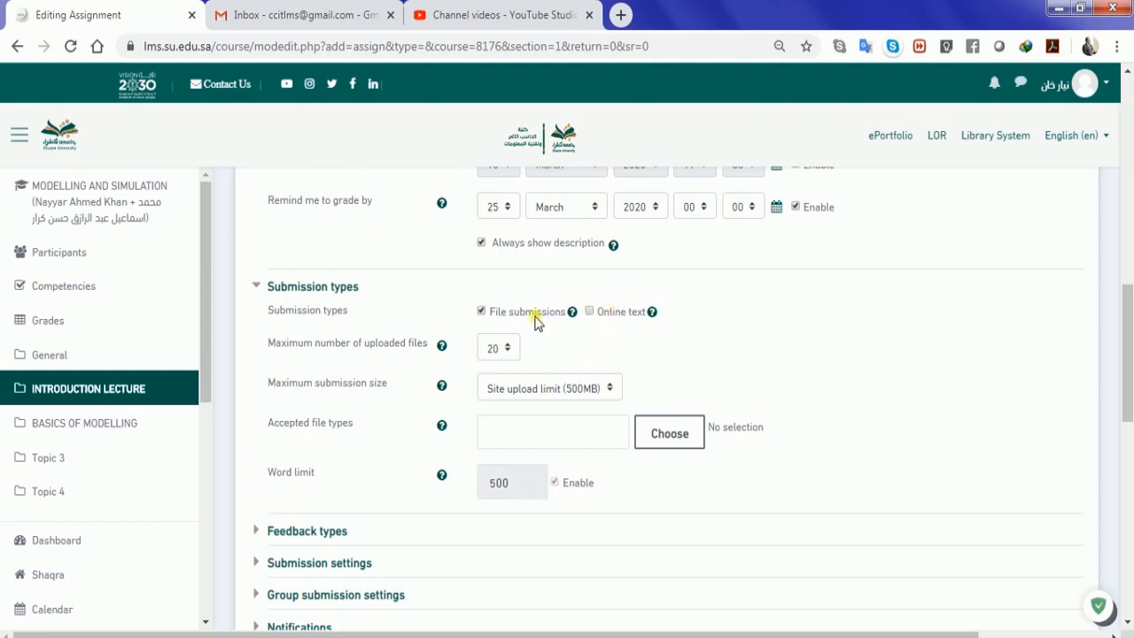
Add the line "CREATE A PROGRAM FOR PROBABILITY DISTRIBUTION USING BINOMIAL !" below the submission date in the assignment description
{"action": "scroll", "coordinate": [535, 321], "scroll_direction": "down", "scroll_amount": 2}
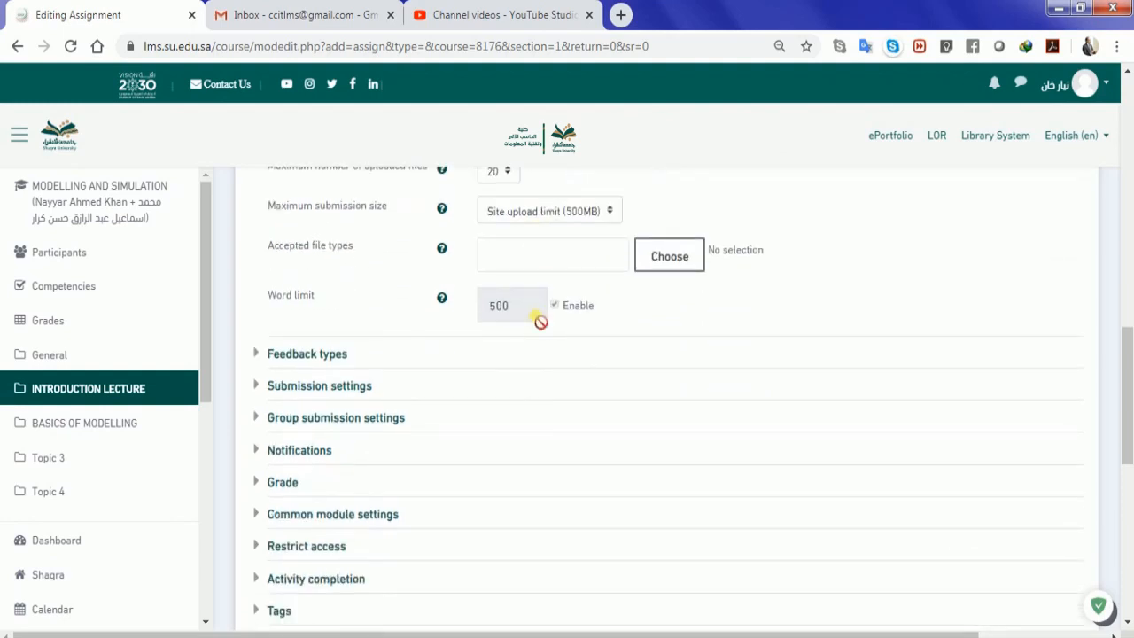
{"action": "scroll", "coordinate": [539, 321], "scroll_direction": "down", "scroll_amount": 1}
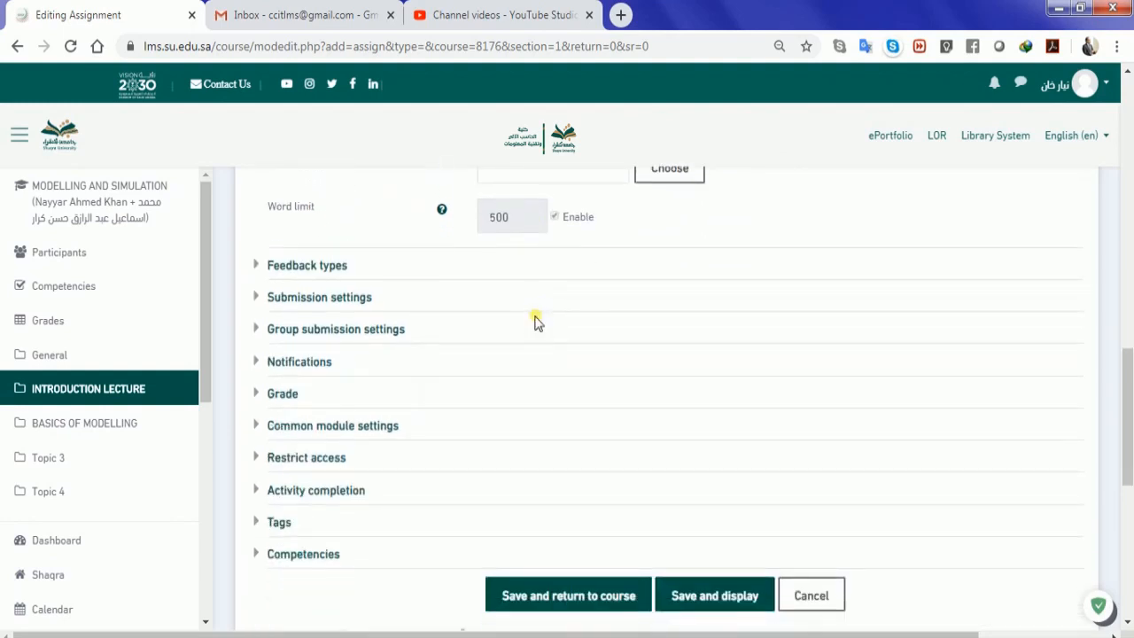
{"action": "scroll", "coordinate": [535, 323], "scroll_direction": "down", "scroll_amount": 1}
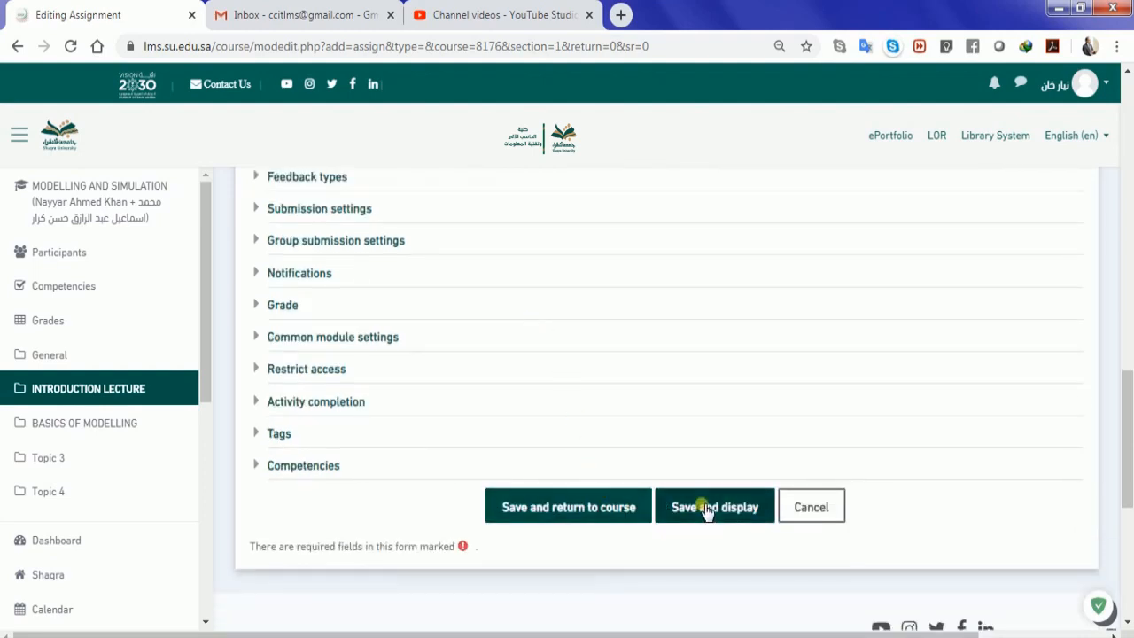
{"action": "scroll", "coordinate": [704, 508], "scroll_direction": "up", "scroll_amount": 10}
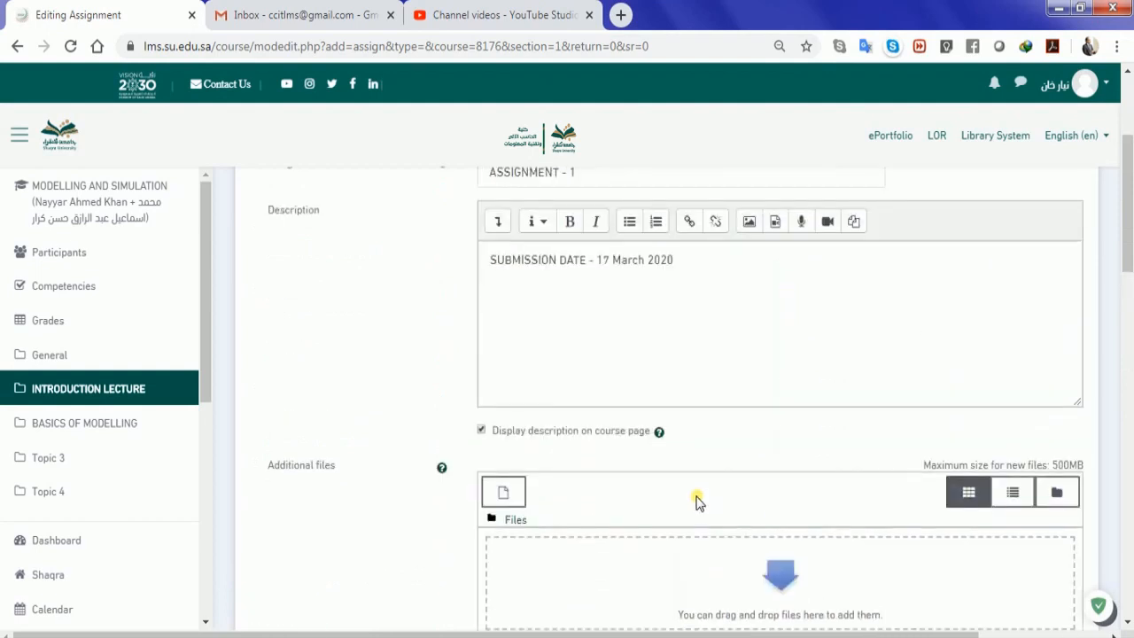
{"action": "left_click", "coordinate": [603, 343]}
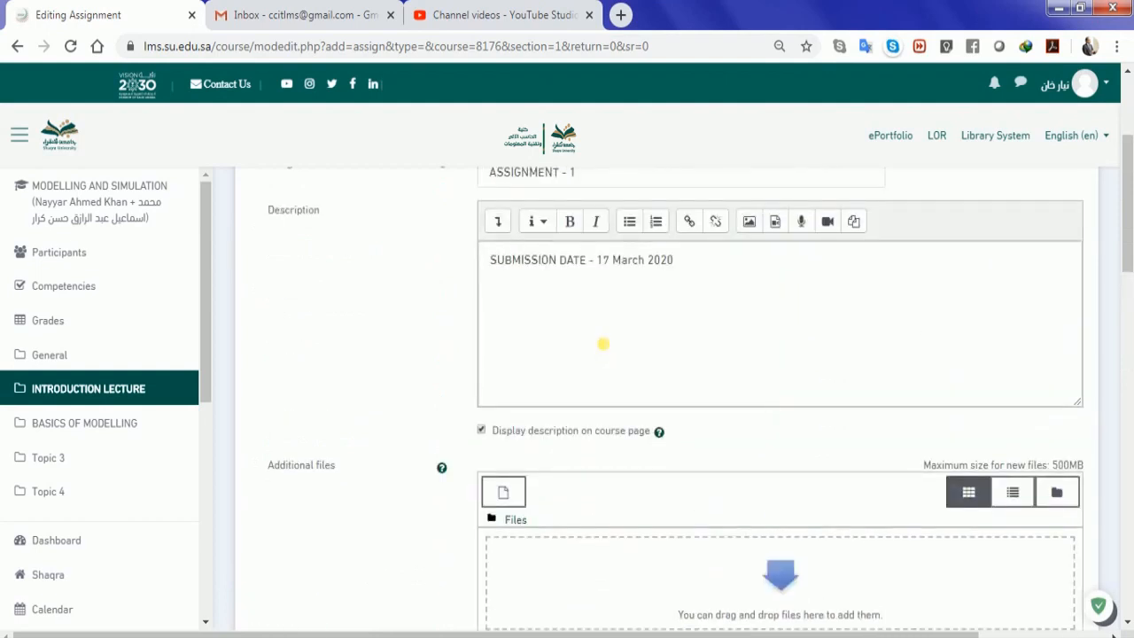
{"action": "type", "text": "CREATE A PROGRAM FOR P"}
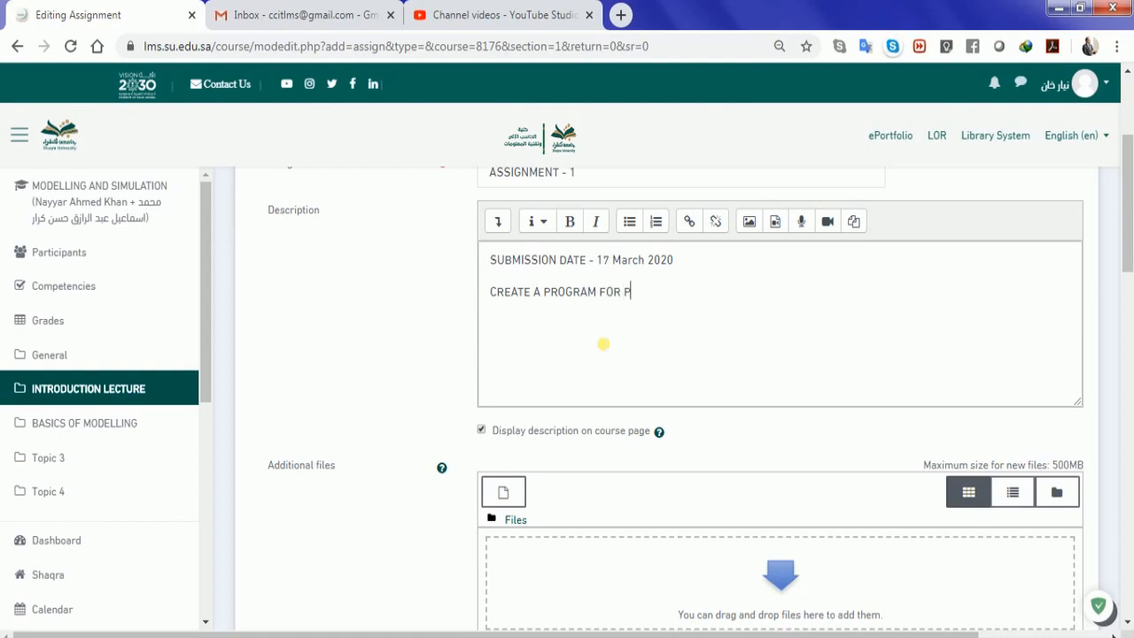
{"action": "type", "text": "ROBABILITY DISTRU"}
{"action": "type", "text": "I"}
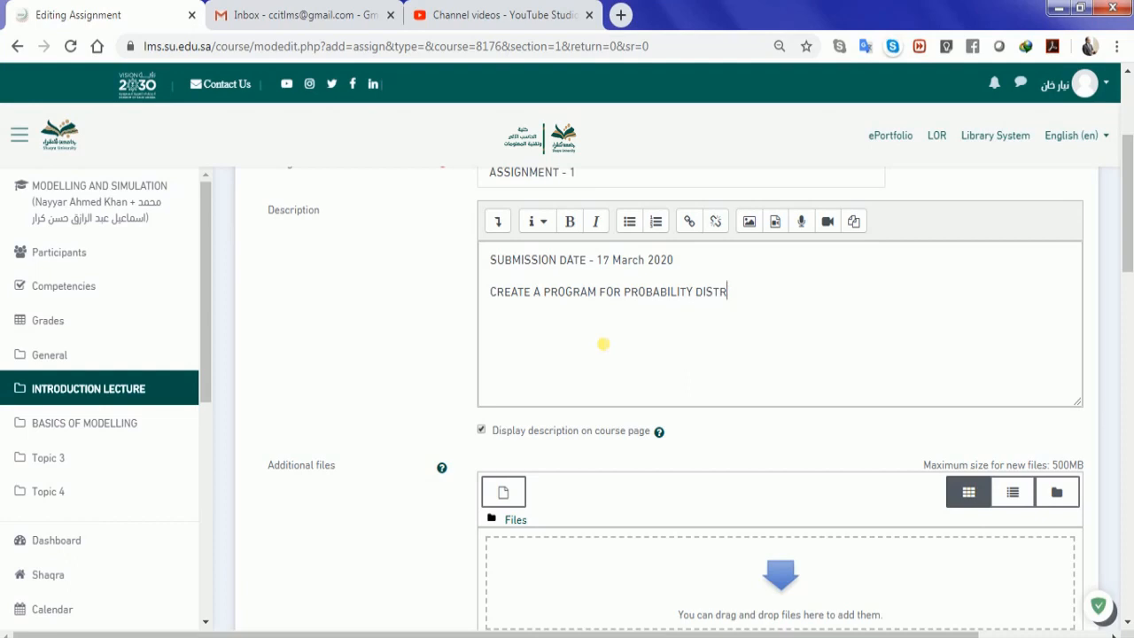
{"action": "type", "text": "IBUTION USING"}
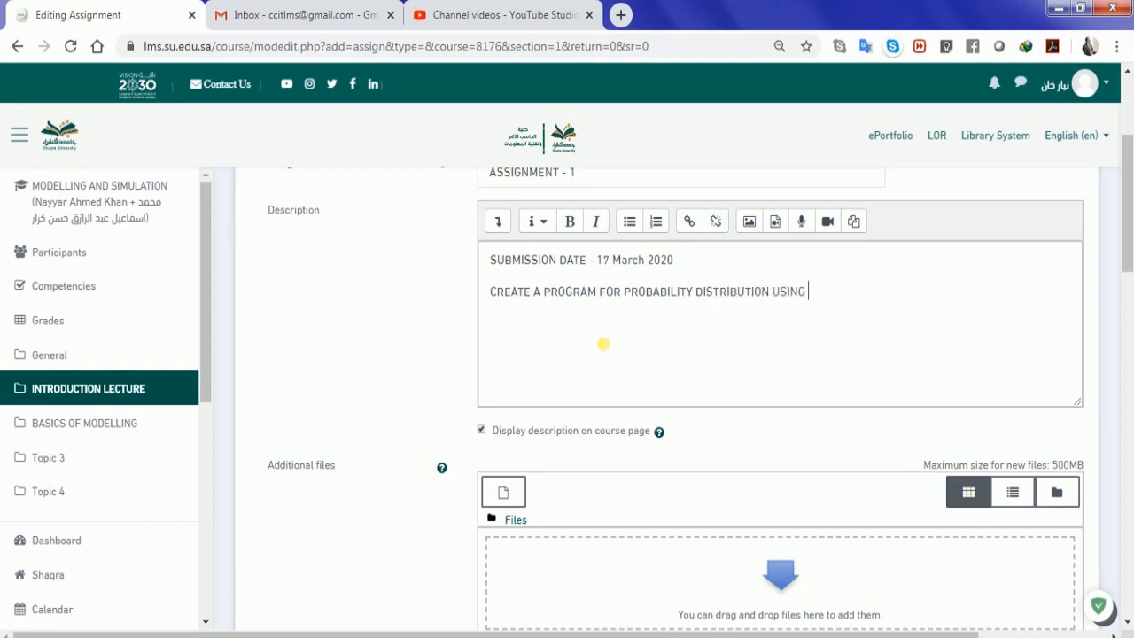
{"action": "type", "text": "L !"}
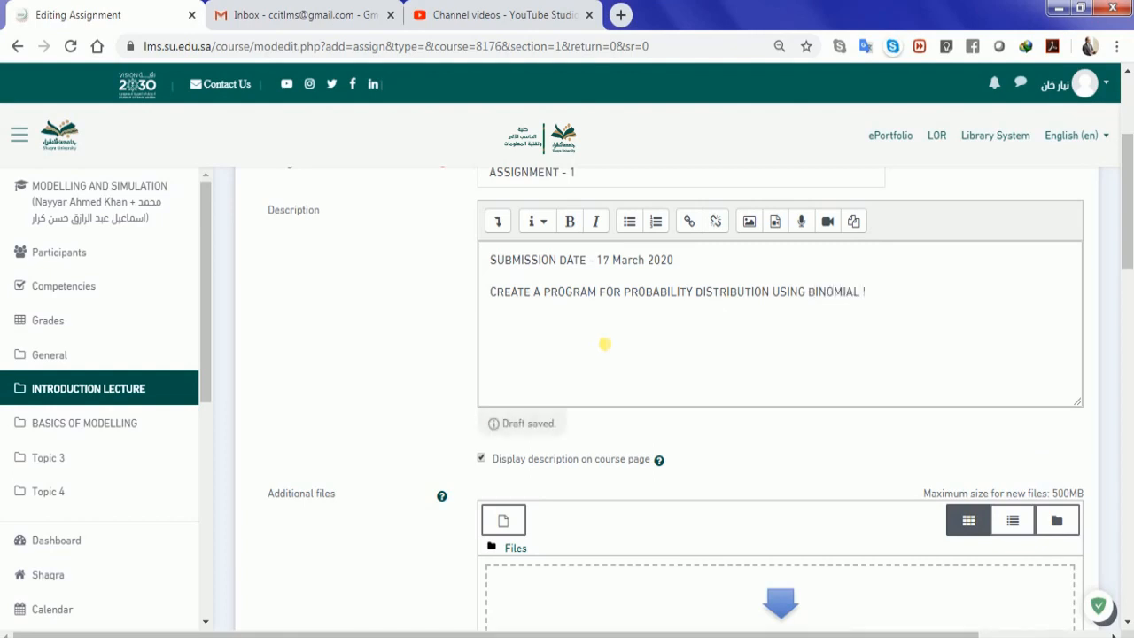
Set the maximum number of uploaded files to 1, and save and display the assignment
{"action": "scroll", "coordinate": [604, 342], "scroll_direction": "down", "scroll_amount": 6}
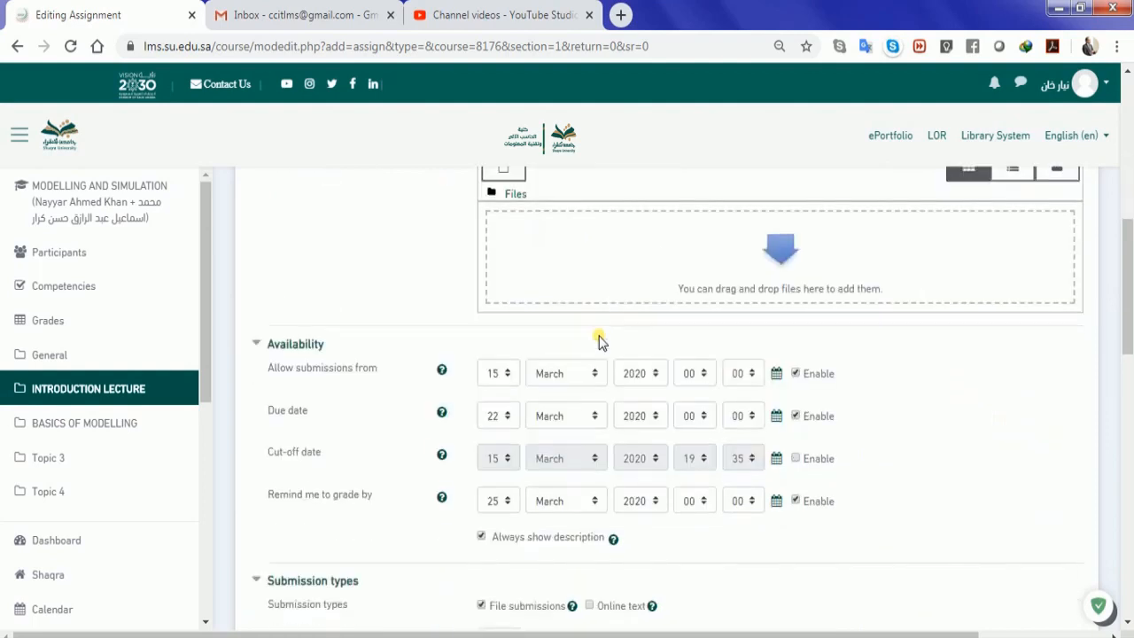
{"action": "scroll", "coordinate": [599, 343], "scroll_direction": "down", "scroll_amount": 1}
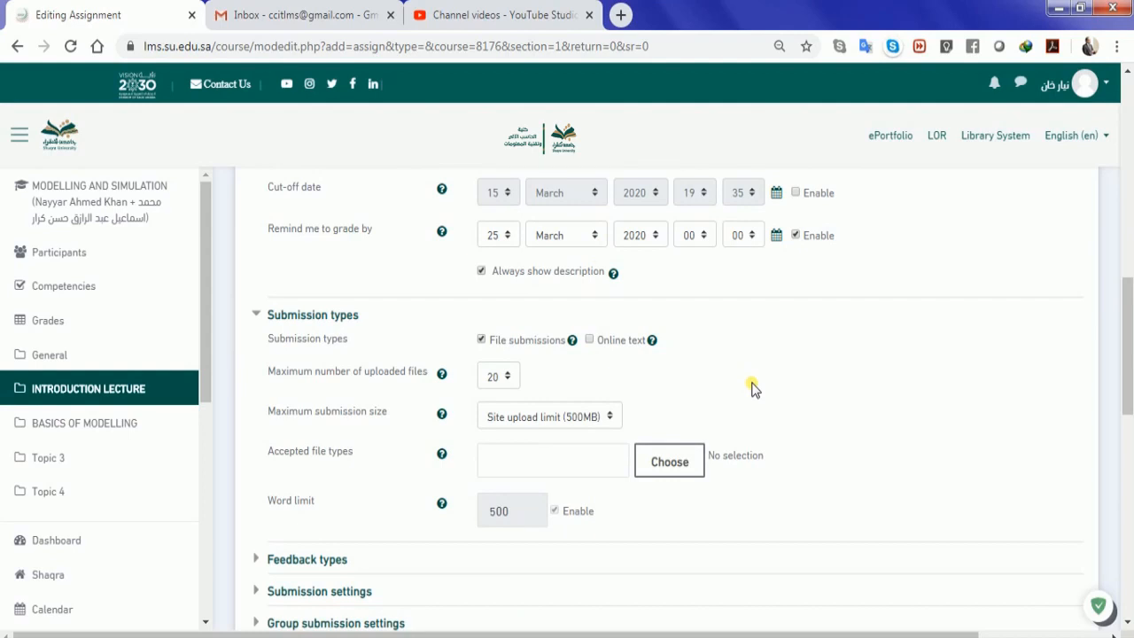
{"action": "left_click", "coordinate": [498, 376]}
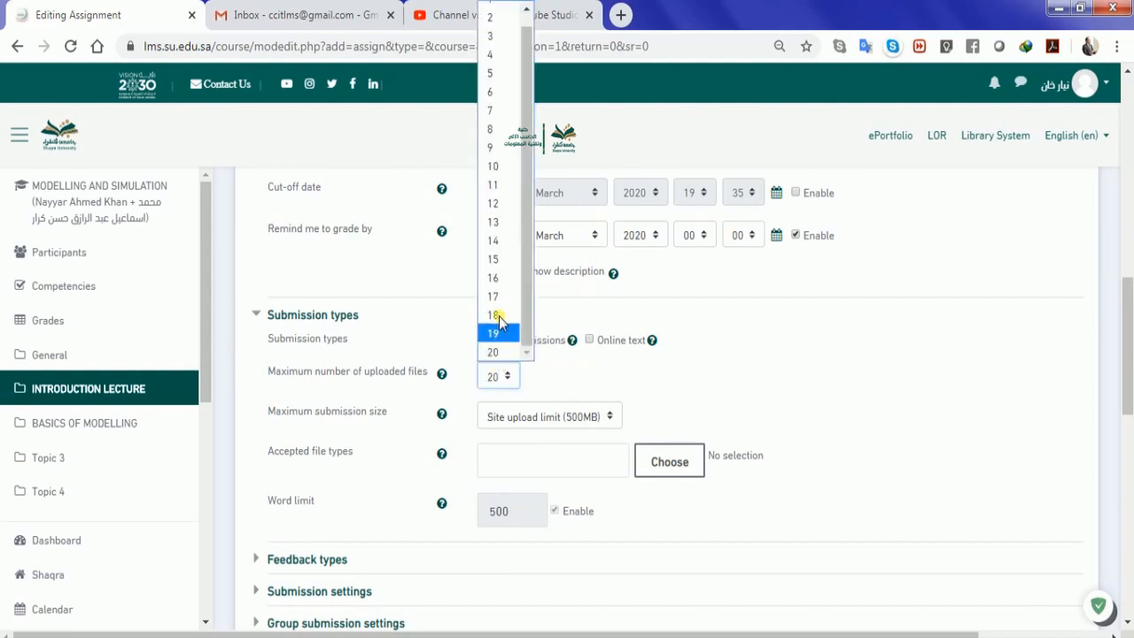
{"action": "left_click", "coordinate": [491, 12]}
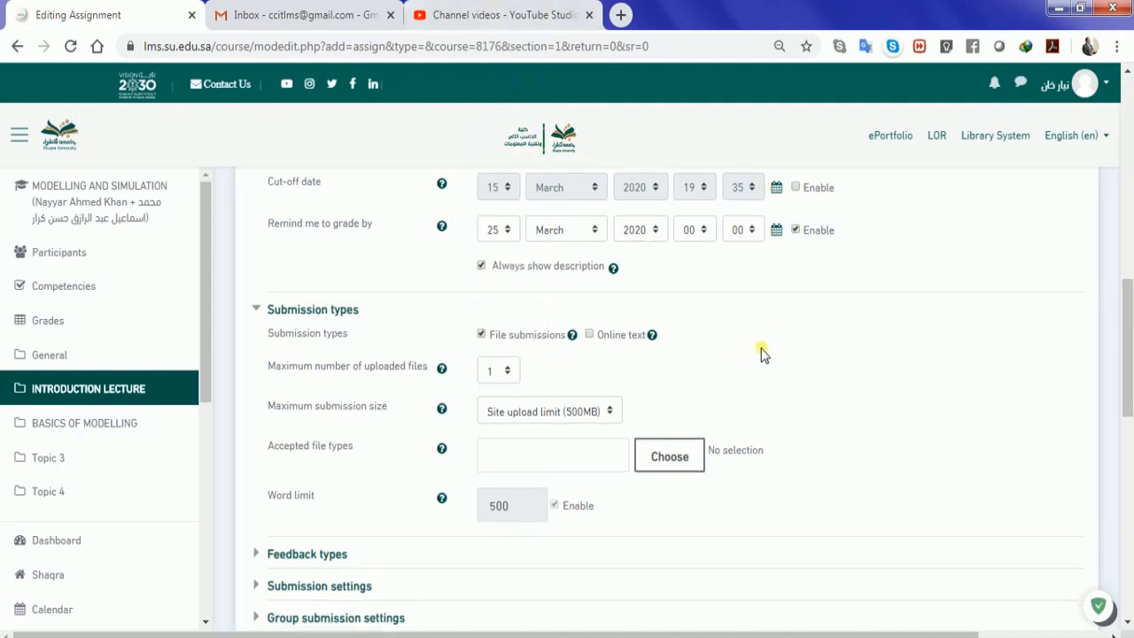
{"action": "scroll", "coordinate": [762, 353], "scroll_direction": "down", "scroll_amount": 4}
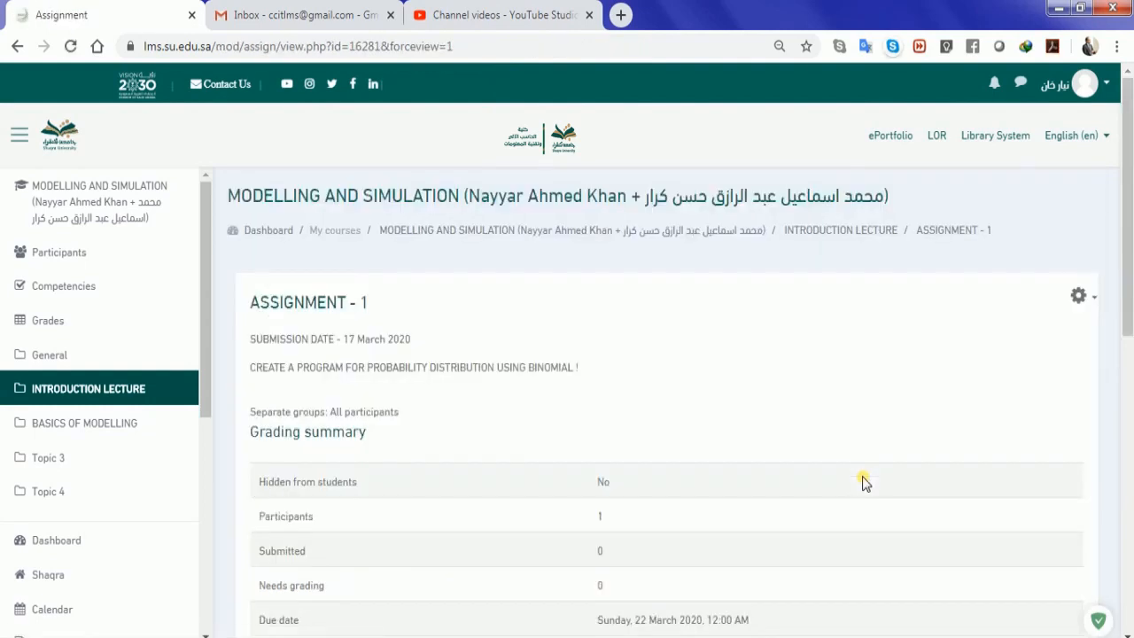
Review the assignment's grading summary, and open the grading page to look over the student's submission
{"action": "scroll", "coordinate": [779, 469], "scroll_direction": "down", "scroll_amount": 2}
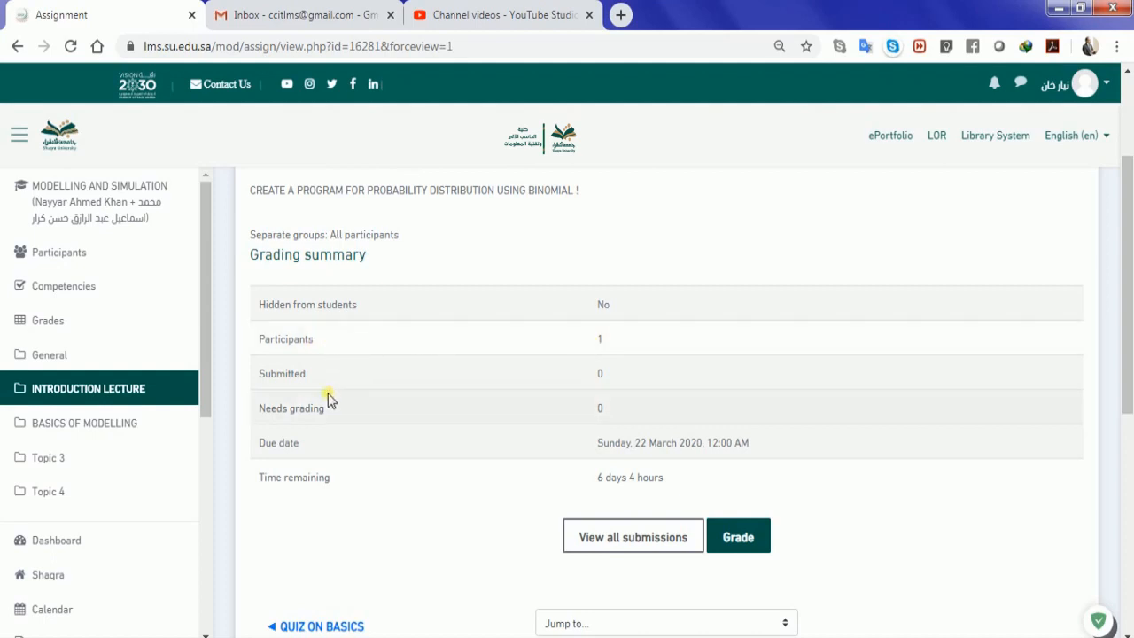
{"action": "left_click_drag", "start_coordinate": [604, 378], "coordinate": [587, 382]}
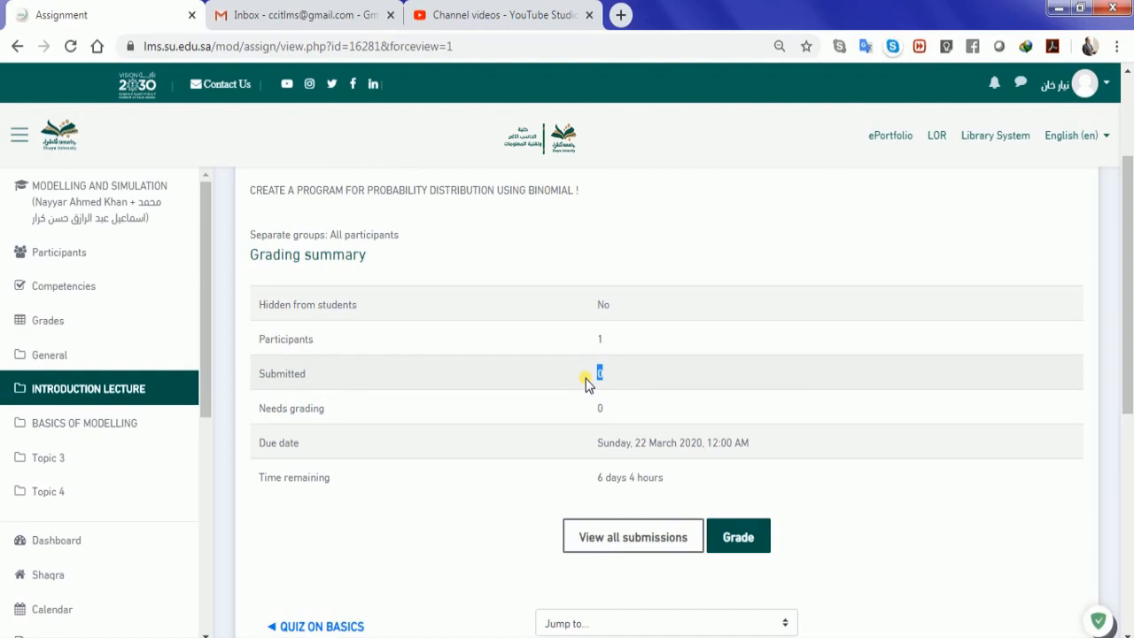
{"action": "left_click", "coordinate": [732, 539]}
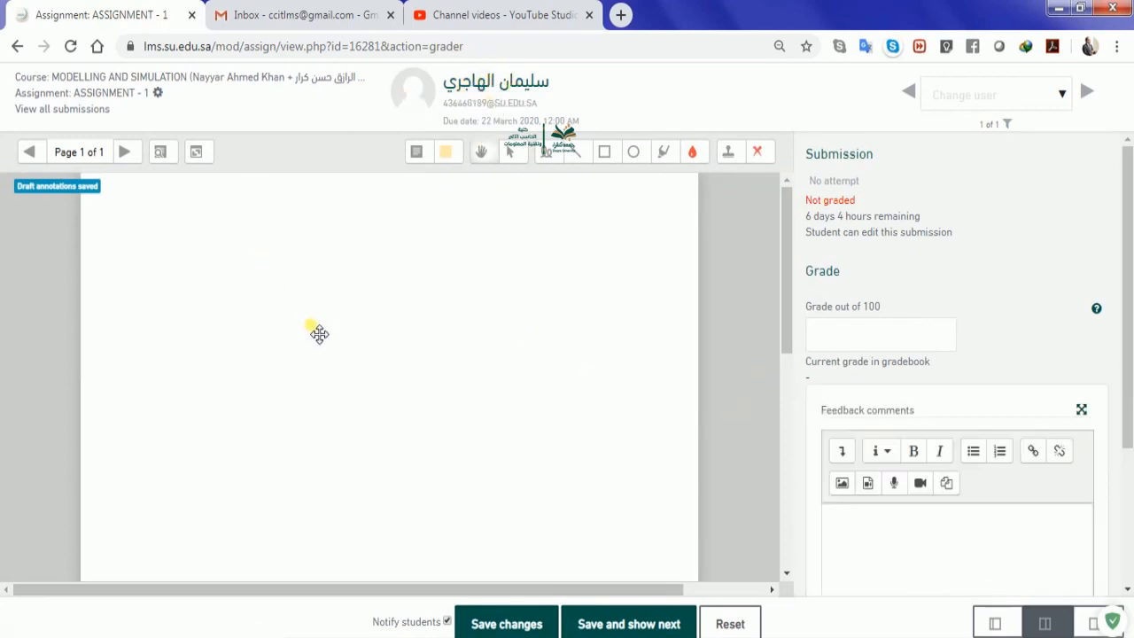
{"action": "scroll", "coordinate": [319, 333], "scroll_direction": "down", "scroll_amount": 5}
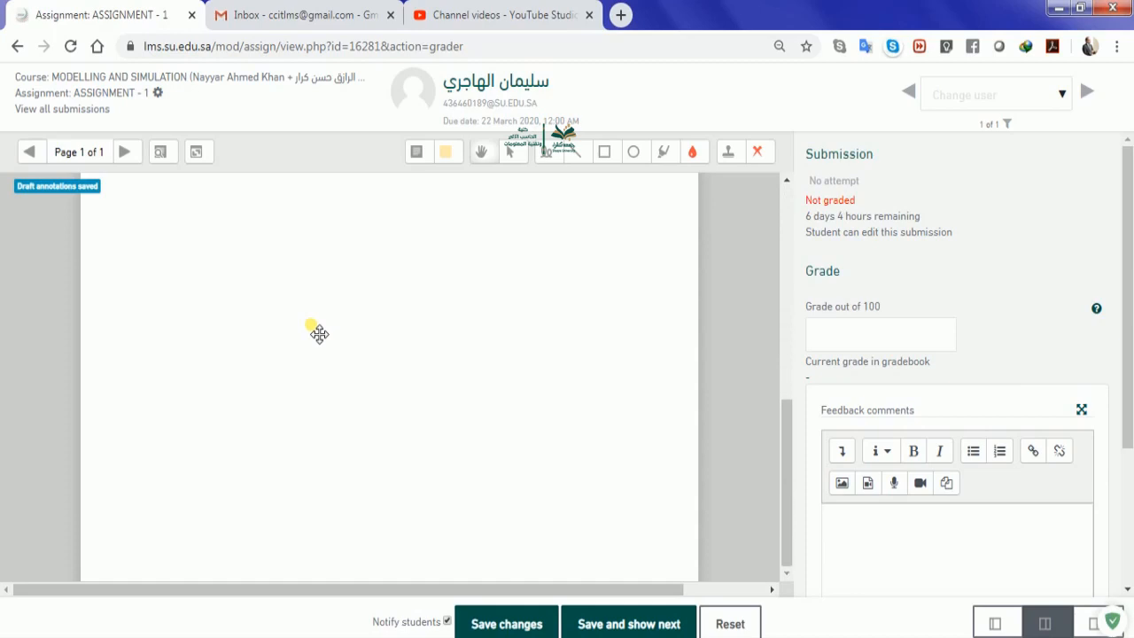
{"action": "scroll", "coordinate": [319, 333], "scroll_direction": "up", "scroll_amount": 5}
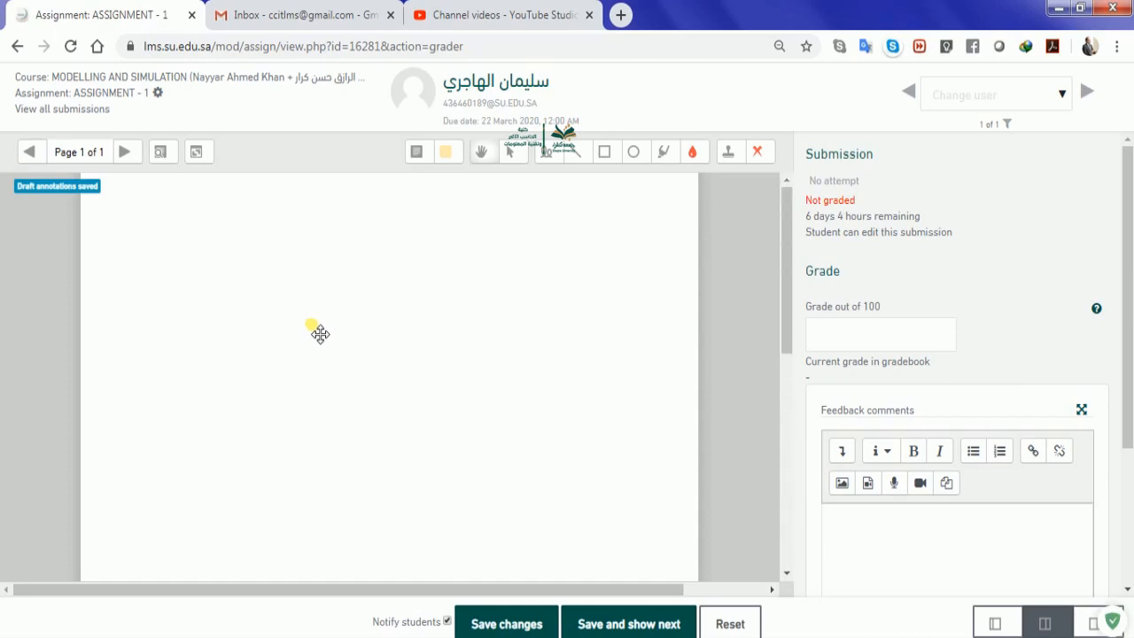
Grade the student 95 out of 100 with the feedback comment "Great Work!", and save the changes, including once with the show-next option
{"action": "left_click", "coordinate": [863, 345]}
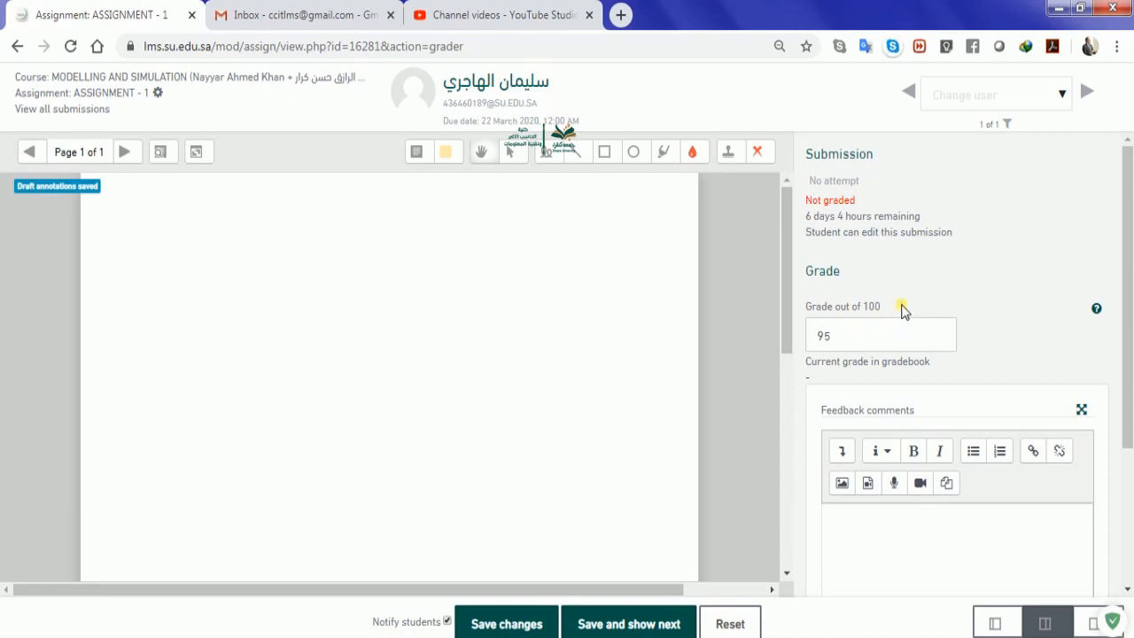
{"action": "scroll", "coordinate": [903, 306], "scroll_direction": "down", "scroll_amount": 2}
{"action": "left_click", "coordinate": [921, 382]}
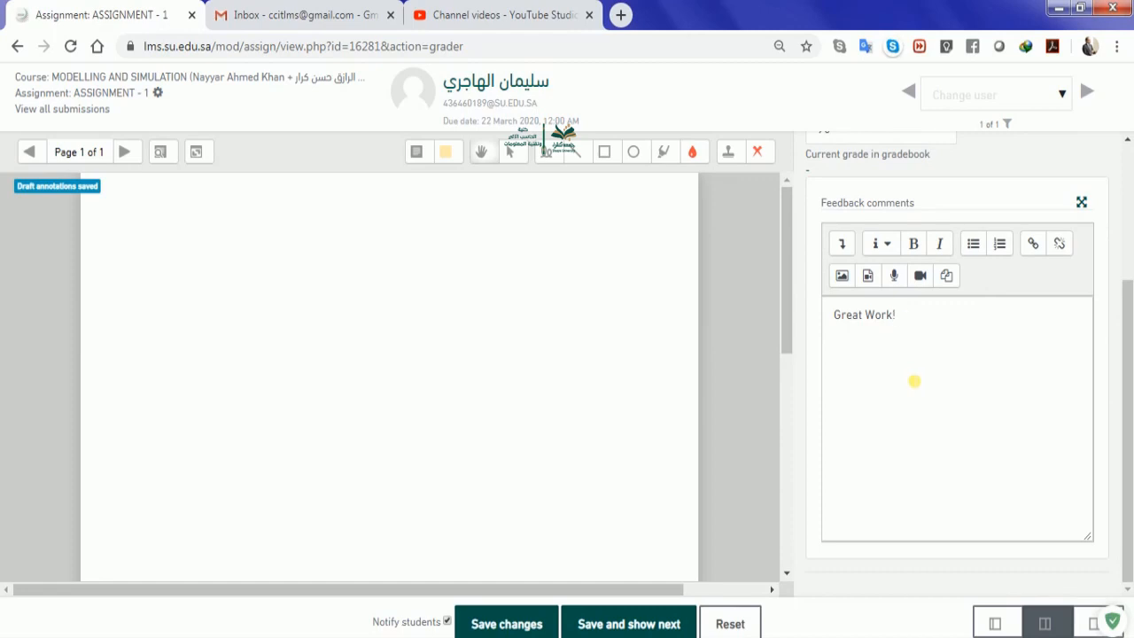
{"action": "scroll", "coordinate": [648, 577], "scroll_direction": "down", "scroll_amount": 2}
{"action": "left_click", "coordinate": [525, 620]}
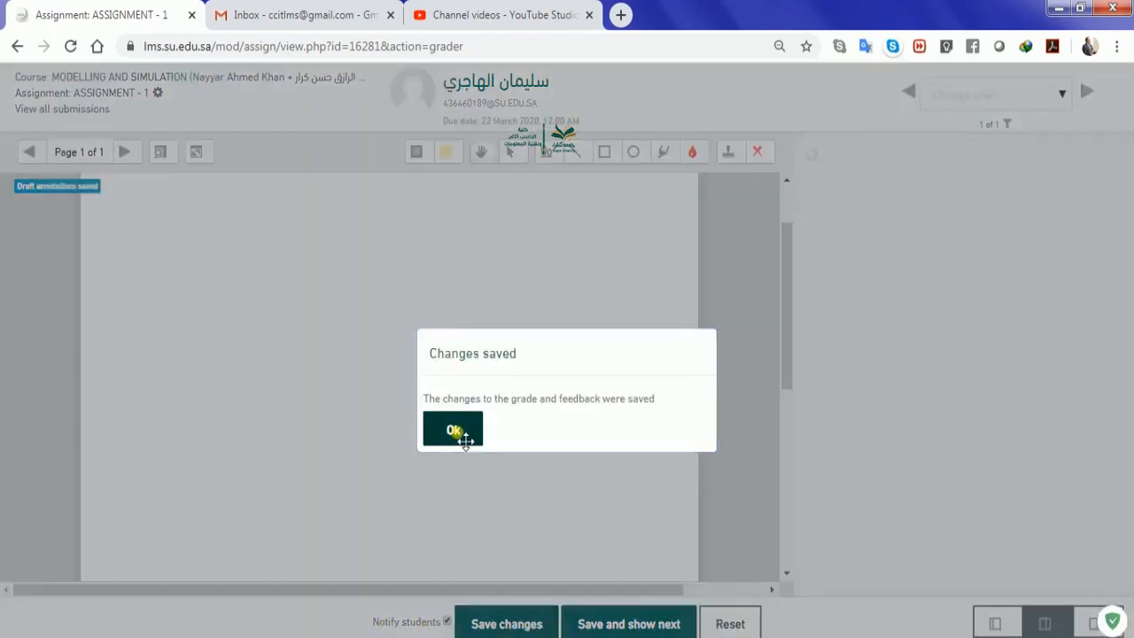
{"action": "left_click", "coordinate": [454, 429]}
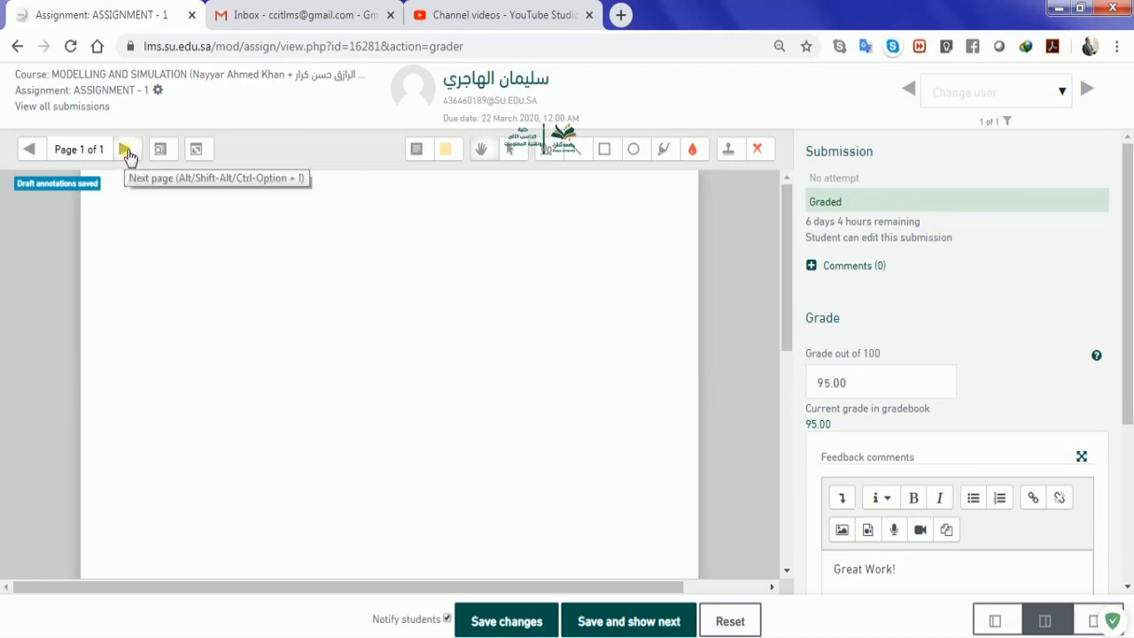
{"action": "left_click", "coordinate": [619, 624]}
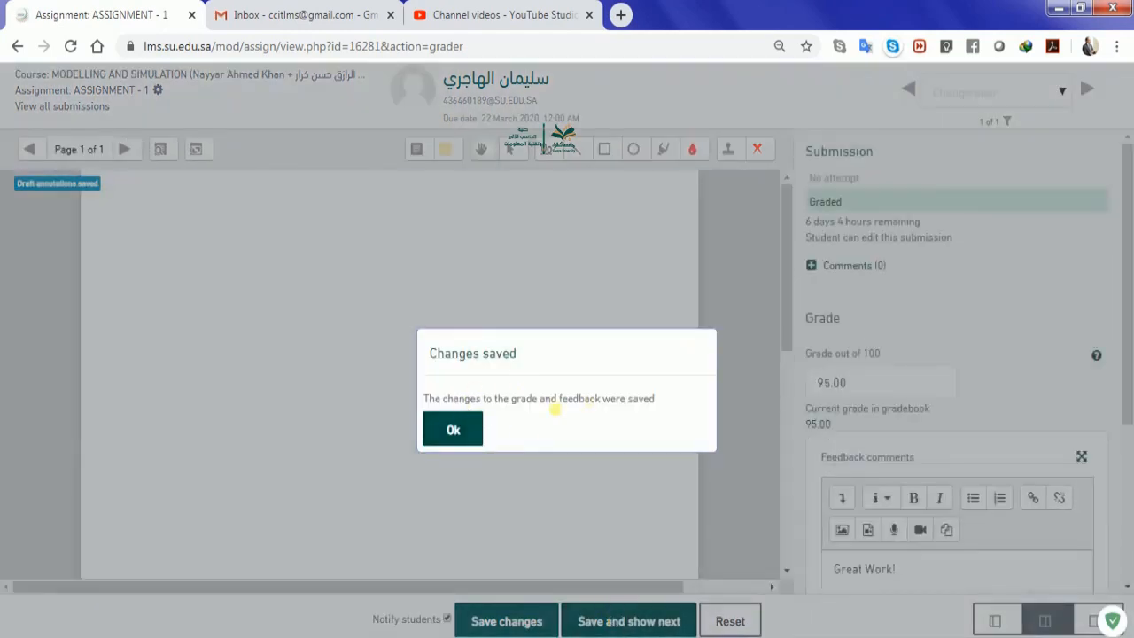
{"action": "left_click", "coordinate": [451, 427]}
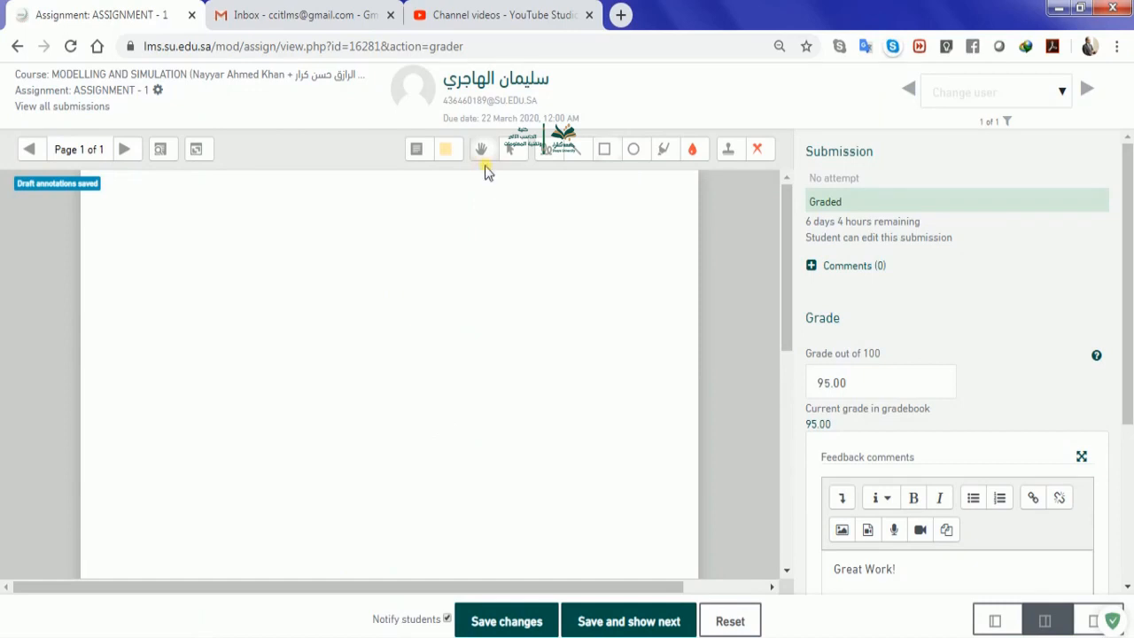
Return to the MODELLING AND SIMULATION course page and turn editing off
{"action": "left_click", "coordinate": [83, 76]}
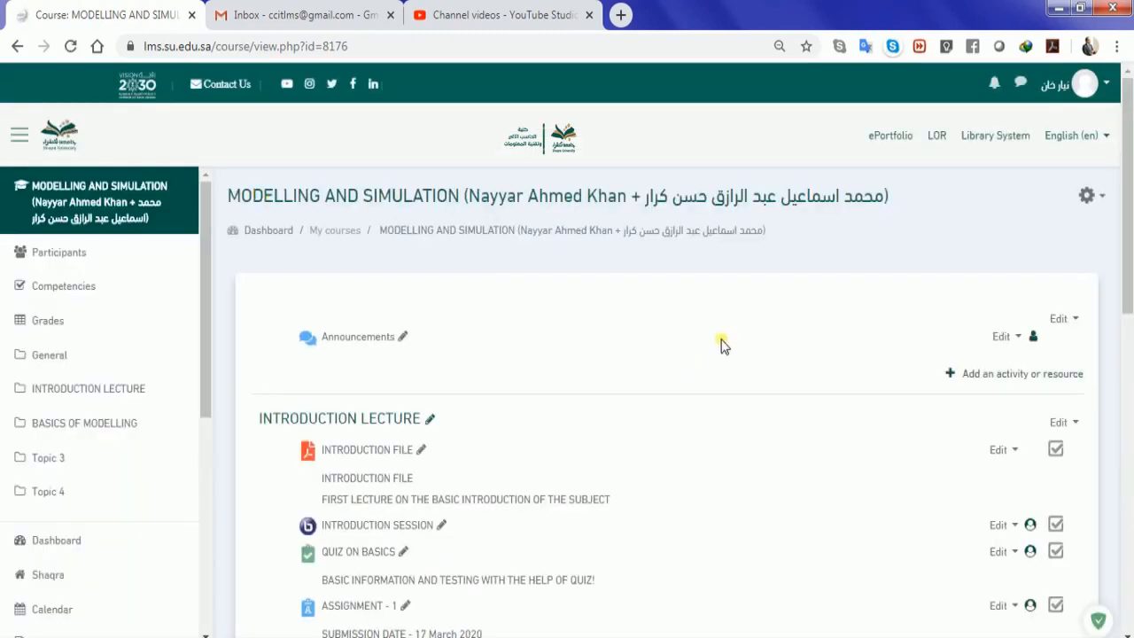
{"action": "left_click", "coordinate": [1095, 202]}
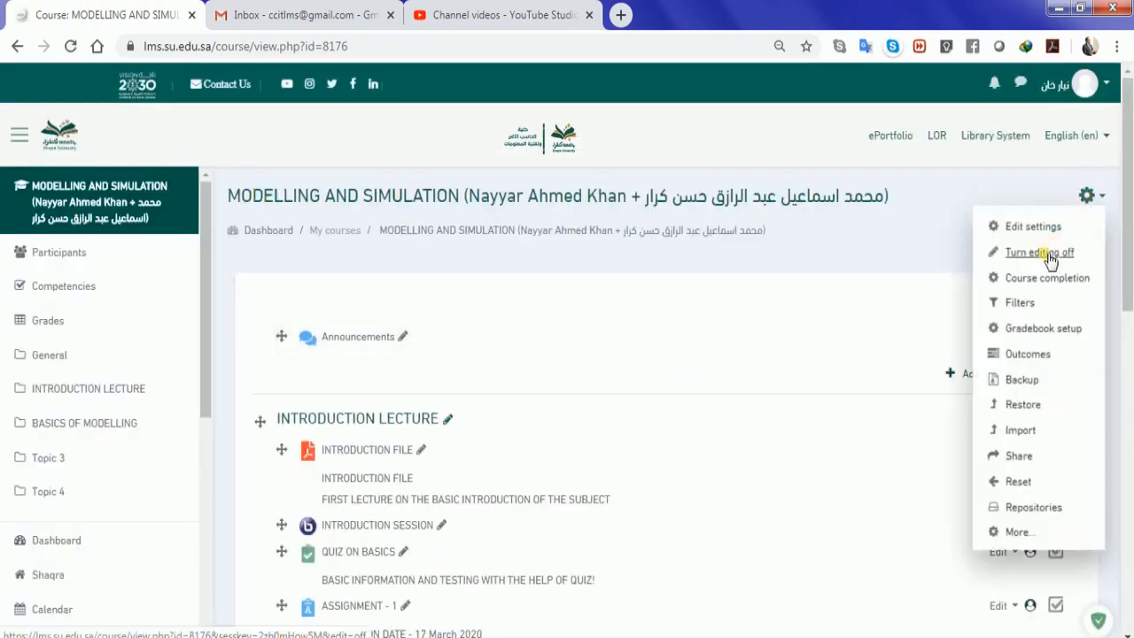
{"action": "left_click", "coordinate": [1046, 254]}
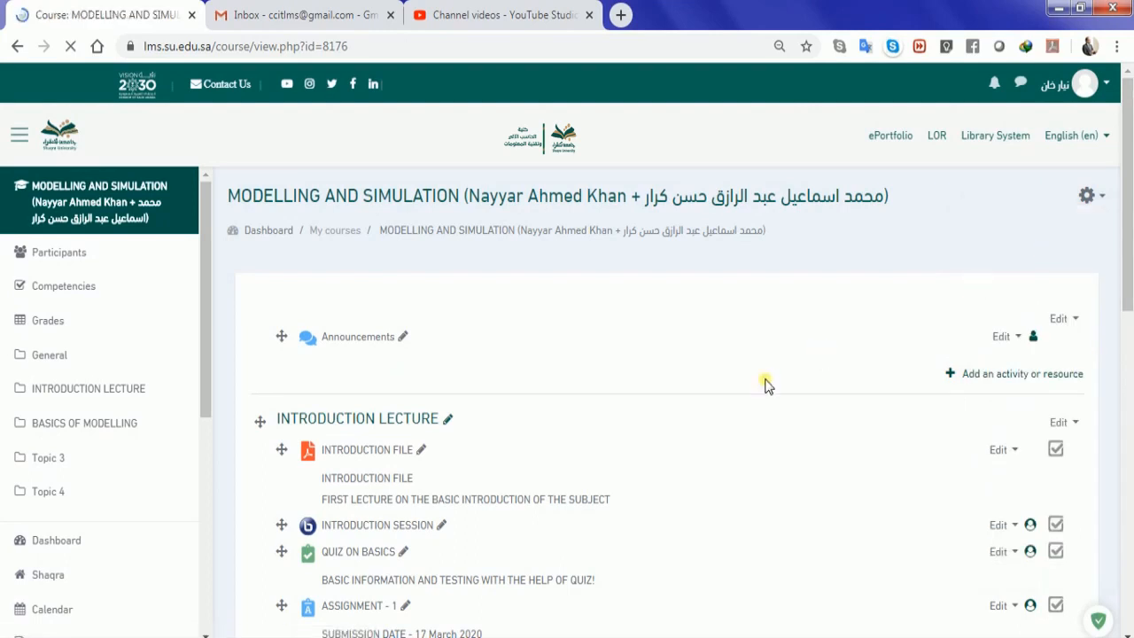
Open ASSIGNMENT - 1 from the INTRODUCTION LECTURE section and review its description and grading summary
{"action": "scroll", "coordinate": [767, 384], "scroll_direction": "down", "scroll_amount": 2}
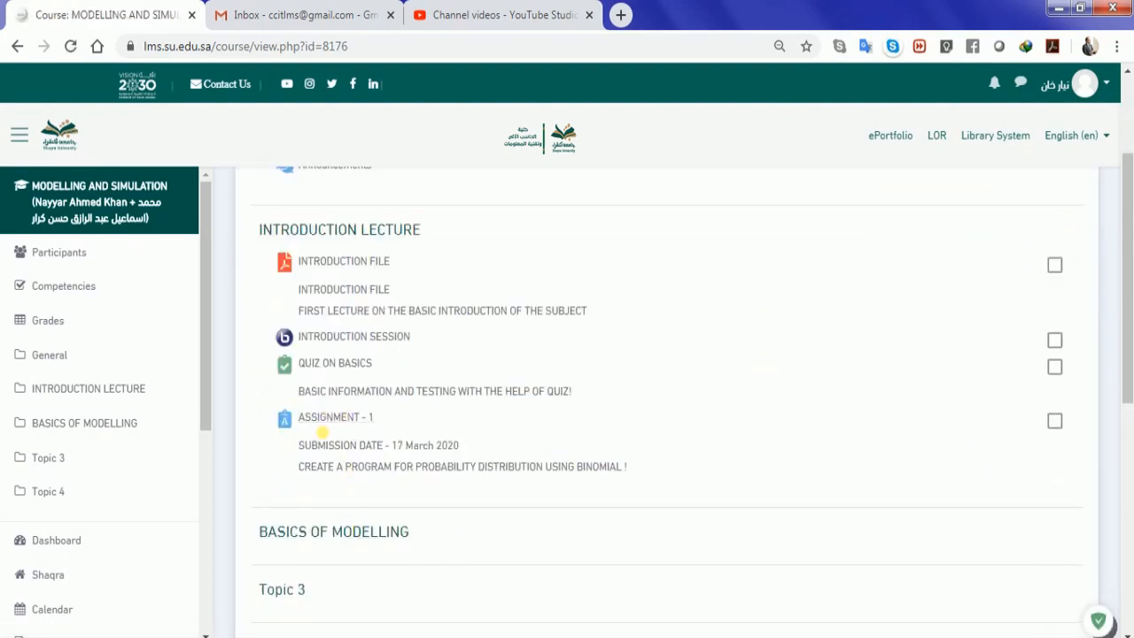
{"action": "left_click", "coordinate": [321, 424]}
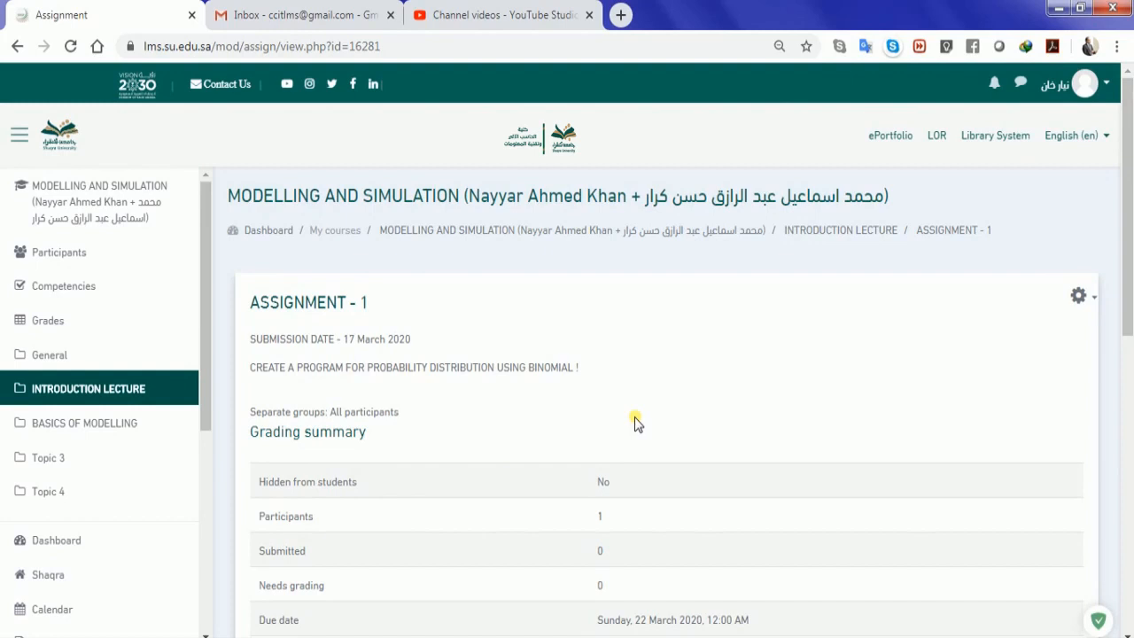
{"action": "left_click_drag", "start_coordinate": [249, 337], "coordinate": [644, 372]}
{"action": "left_click", "coordinate": [625, 416]}
{"action": "scroll", "coordinate": [625, 416], "scroll_direction": "down", "scroll_amount": 1}
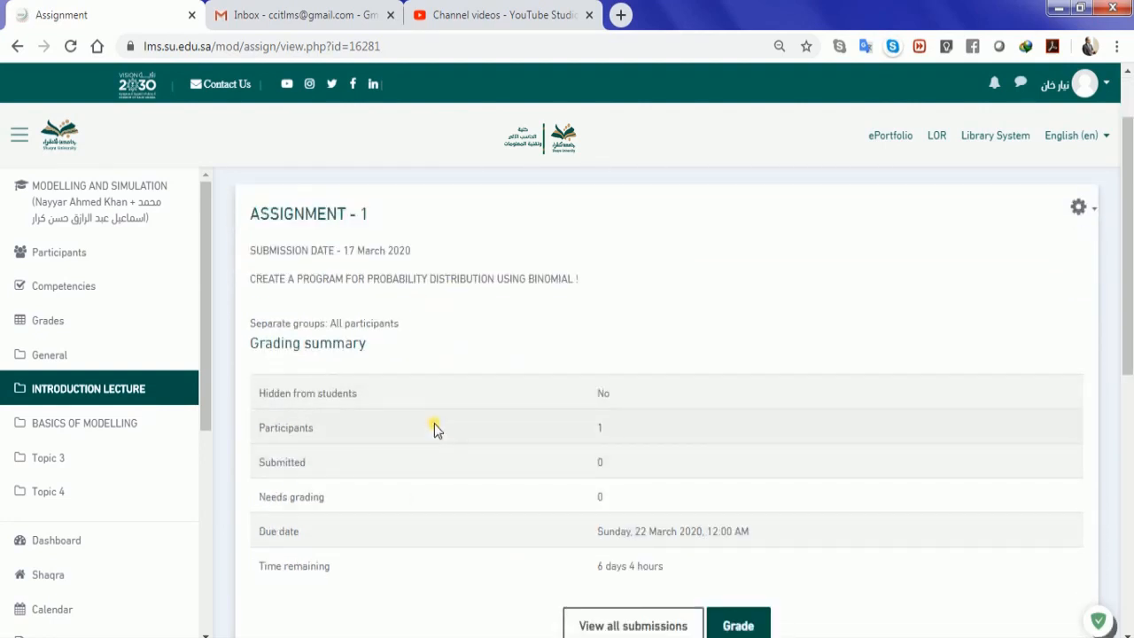
{"action": "scroll", "coordinate": [434, 424], "scroll_direction": "down", "scroll_amount": 2}
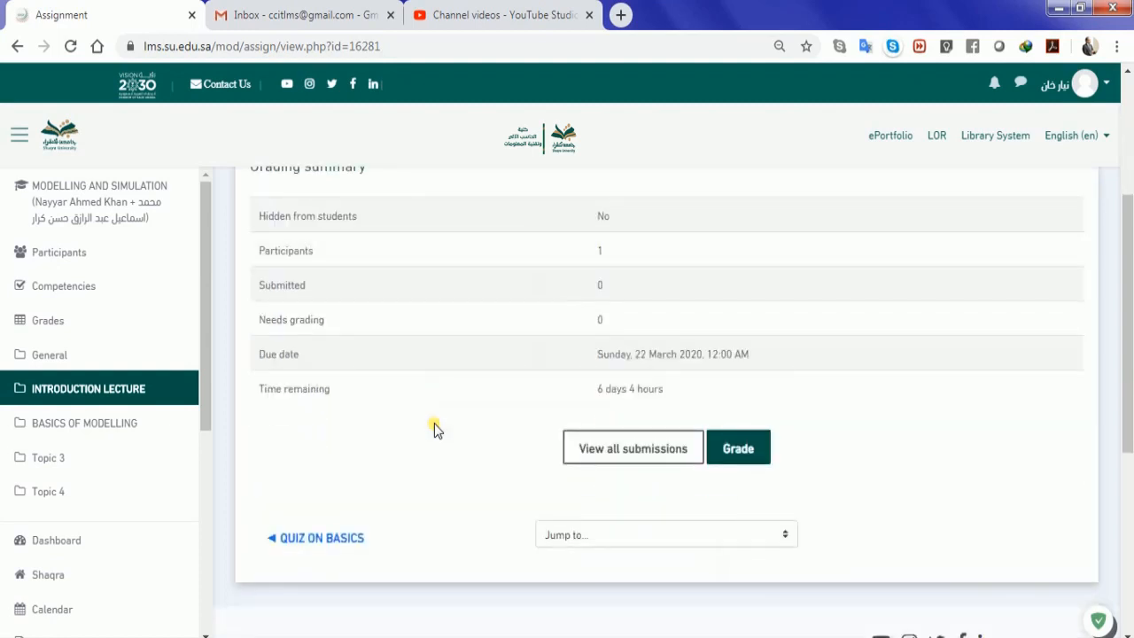
{"action": "scroll", "coordinate": [434, 423], "scroll_direction": "up", "scroll_amount": 3}
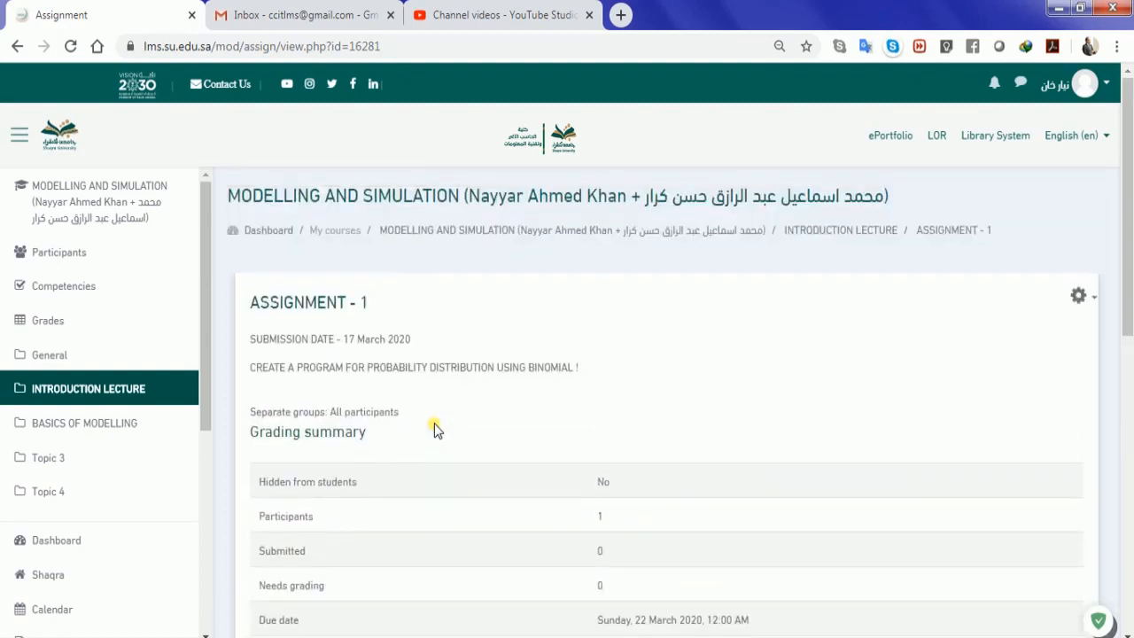
Check the administration options available for ASSIGNMENT - 1, and return to the MODELLING AND SIMULATION course page
{"action": "left_click", "coordinate": [1079, 298]}
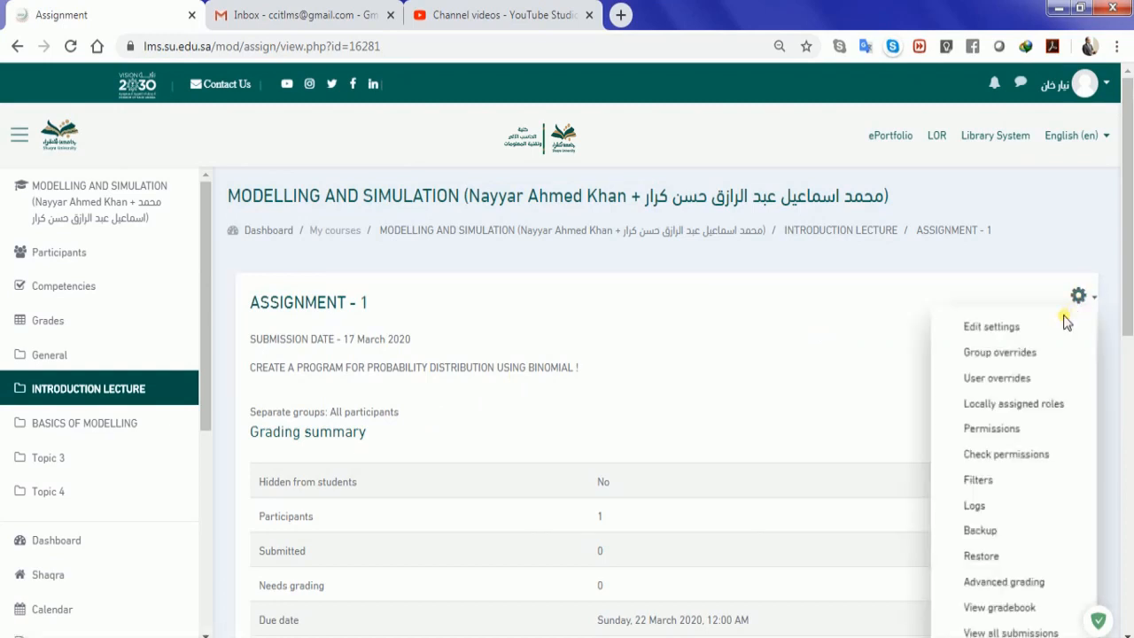
{"action": "scroll", "coordinate": [1066, 323], "scroll_direction": "down", "scroll_amount": 1}
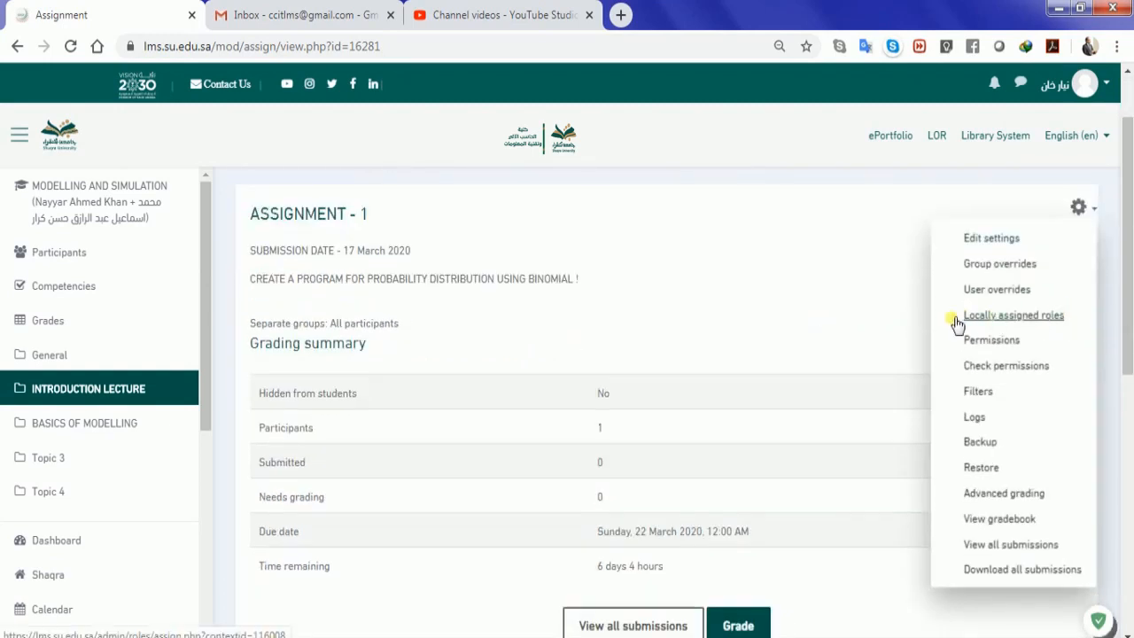
{"action": "left_click", "coordinate": [745, 308]}
{"action": "scroll", "coordinate": [747, 303], "scroll_direction": "up", "scroll_amount": 1}
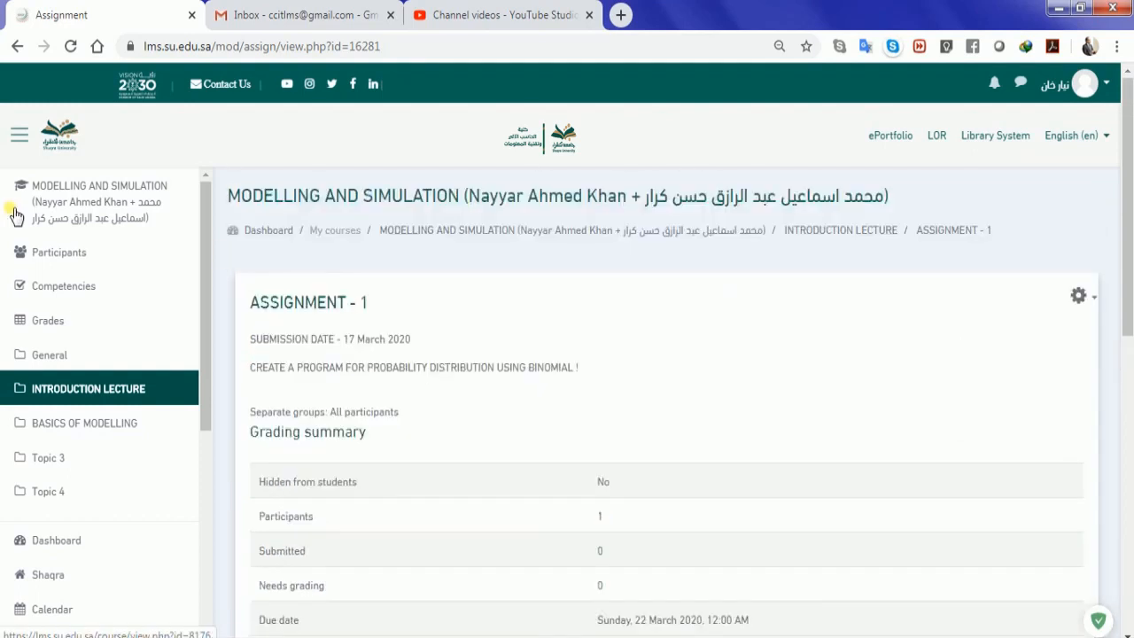
{"action": "left_click", "coordinate": [51, 205]}
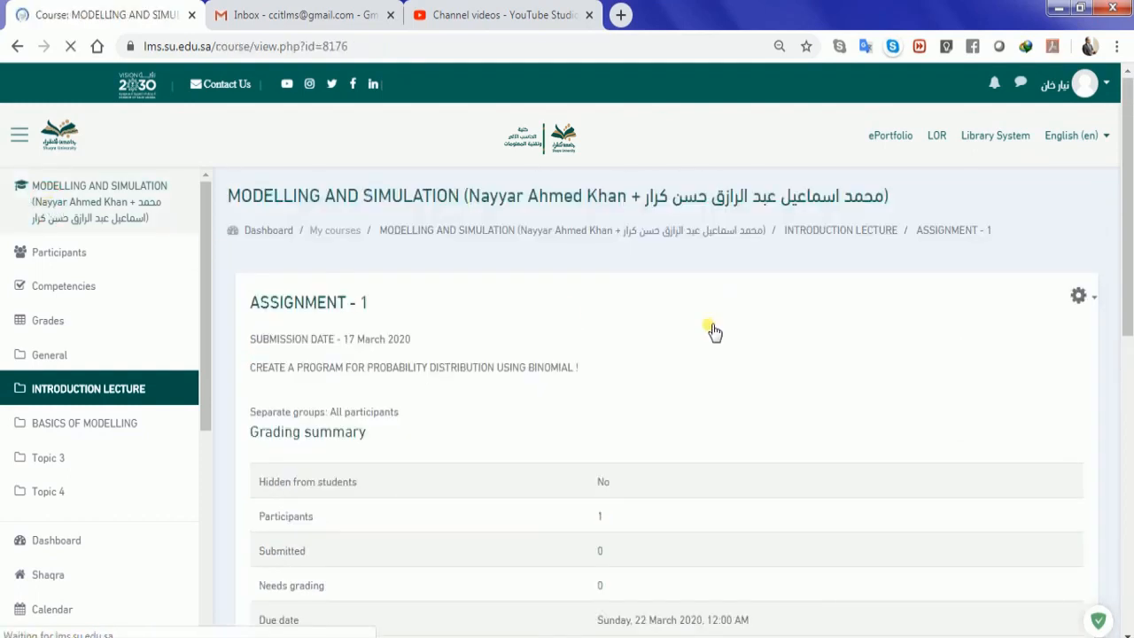